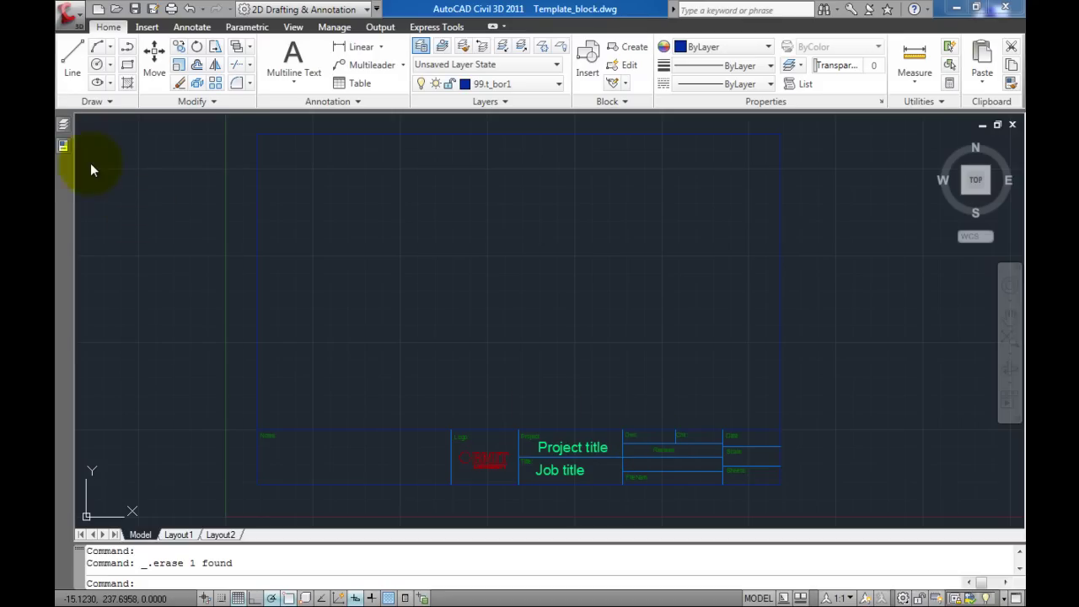
# Step: Look through the available lineweights for layer 99.t_bor1 and close the list without changing it
pyautogui.moveTo(64, 146)
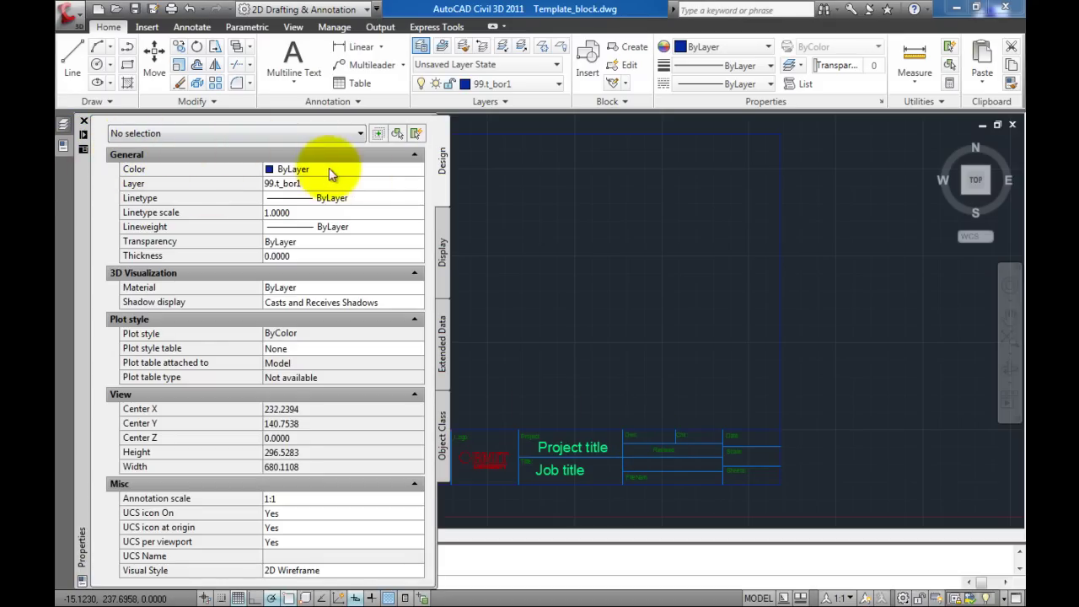
pyautogui.moveTo(62, 125)
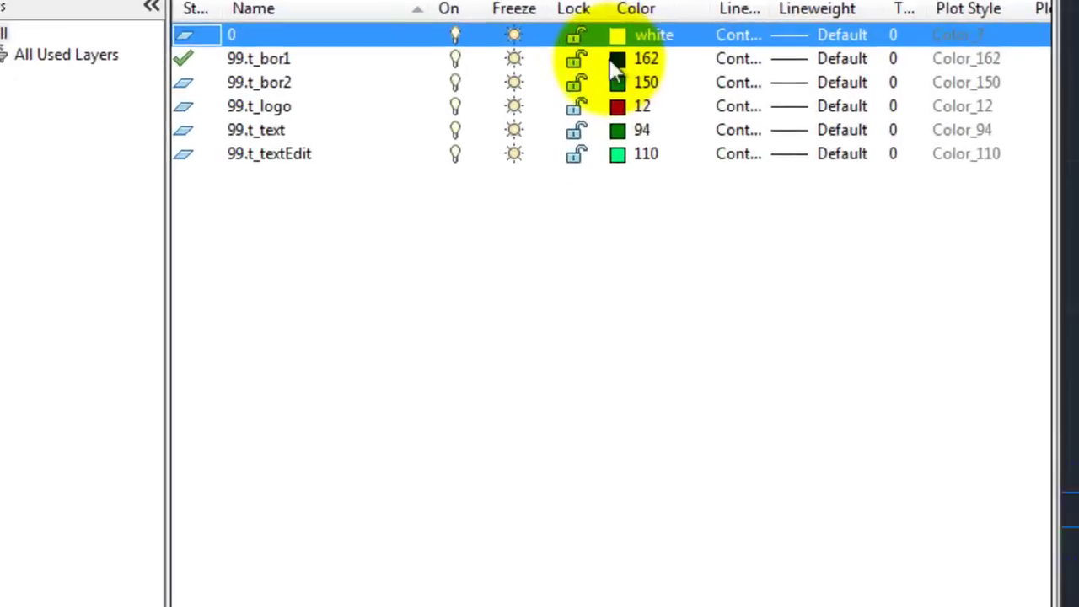
pyautogui.click(820, 58)
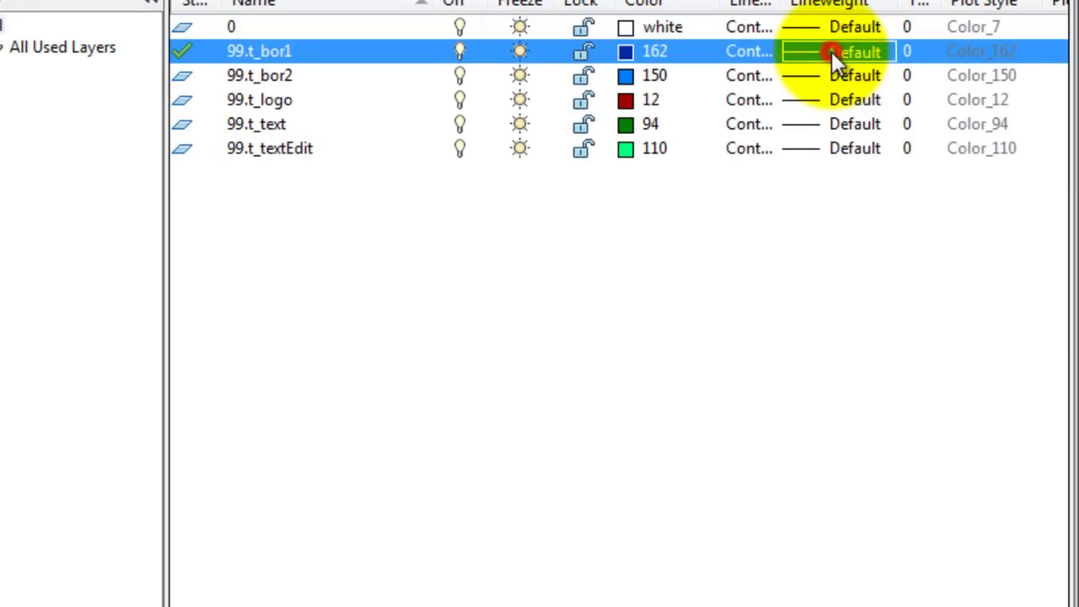
pyautogui.click(831, 51)
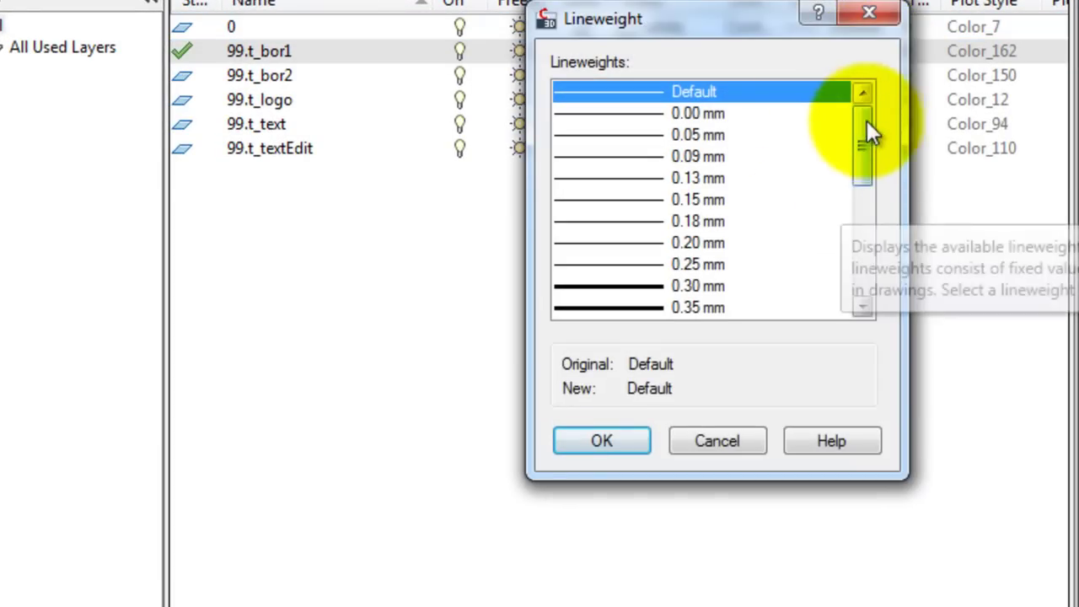
pyautogui.moveTo(856, 131); pyautogui.dragTo(861, 169)
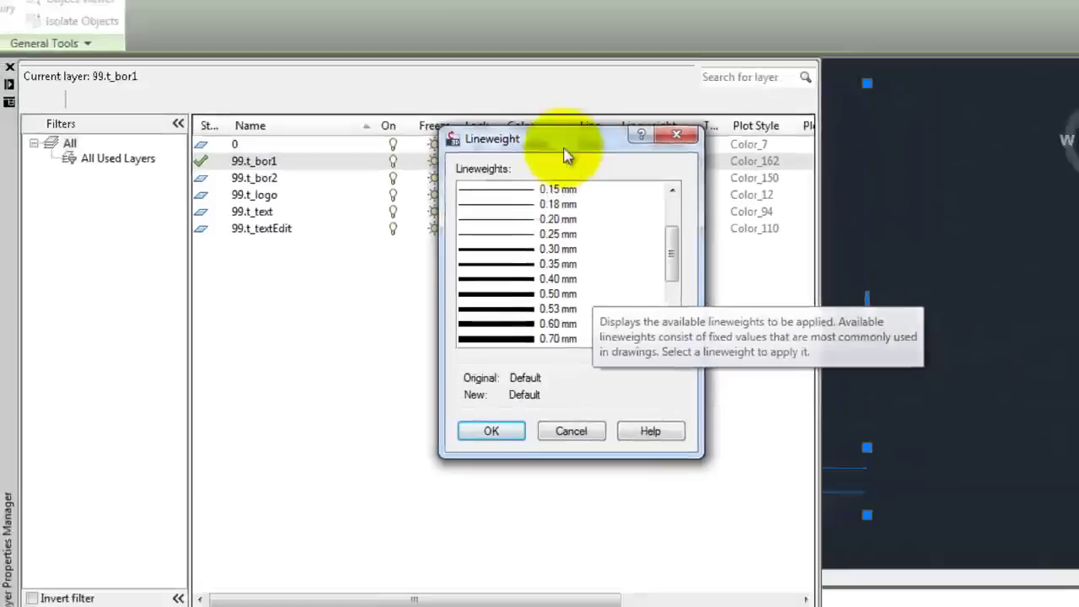
pyautogui.moveTo(565, 152); pyautogui.dragTo(573, 272)
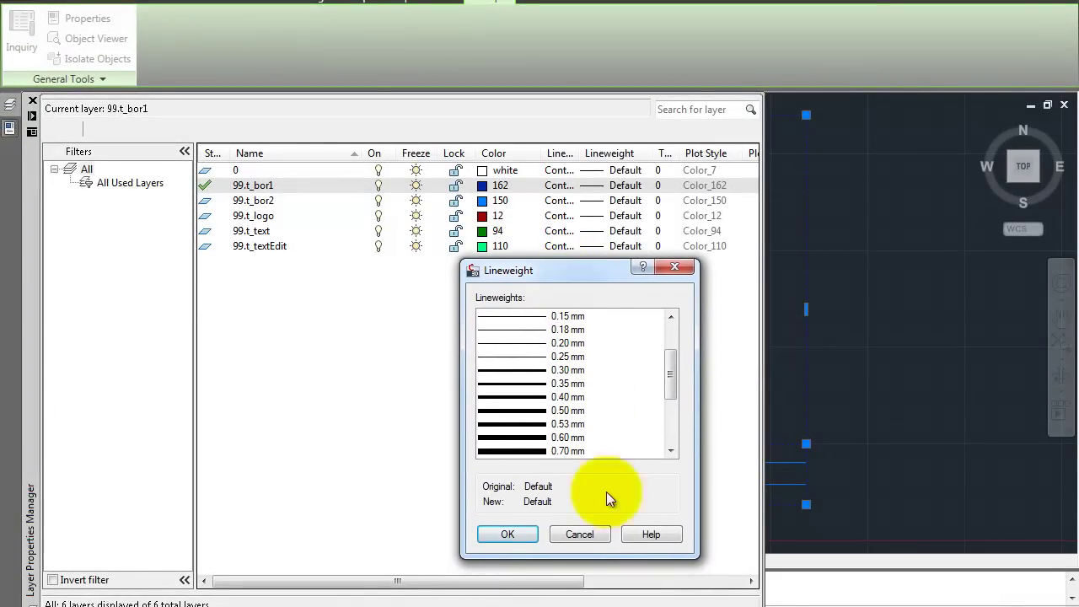
pyautogui.click(579, 536)
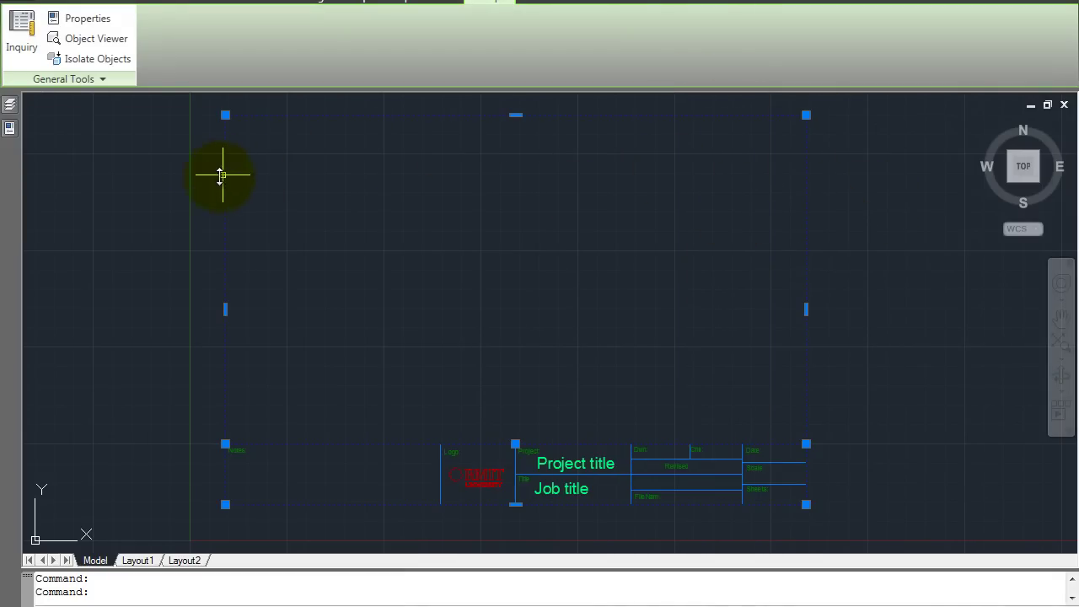
# Step: Clear the selection and open the Lineweight Settings from the user preferences in Options
pyautogui.rightClick(147, 202)
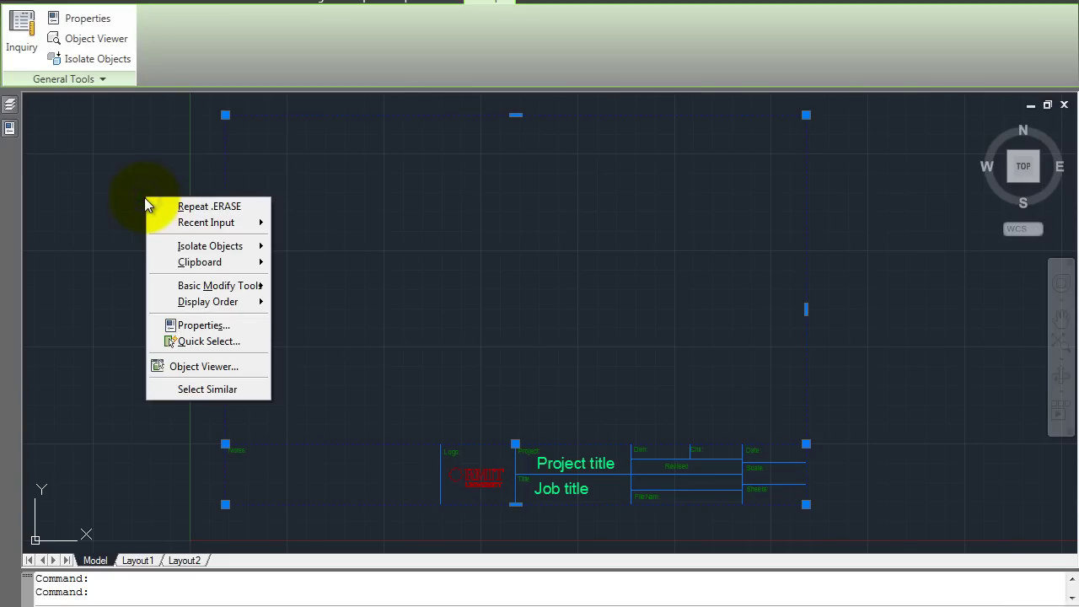
pyautogui.press('Escape')
pyautogui.press('Escape')
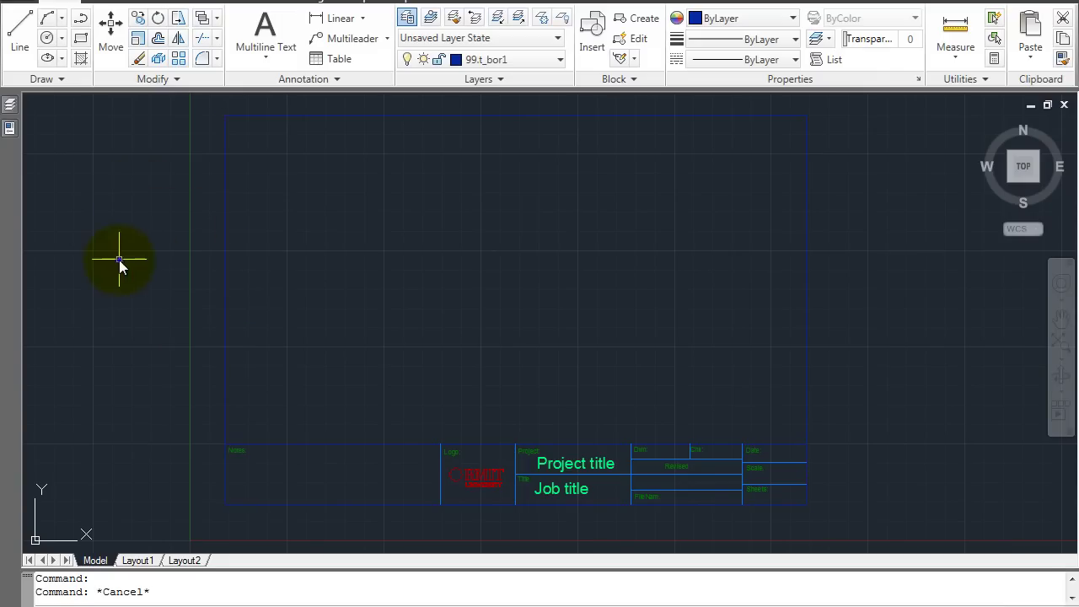
pyautogui.rightClick(120, 262)
pyautogui.click(169, 528)
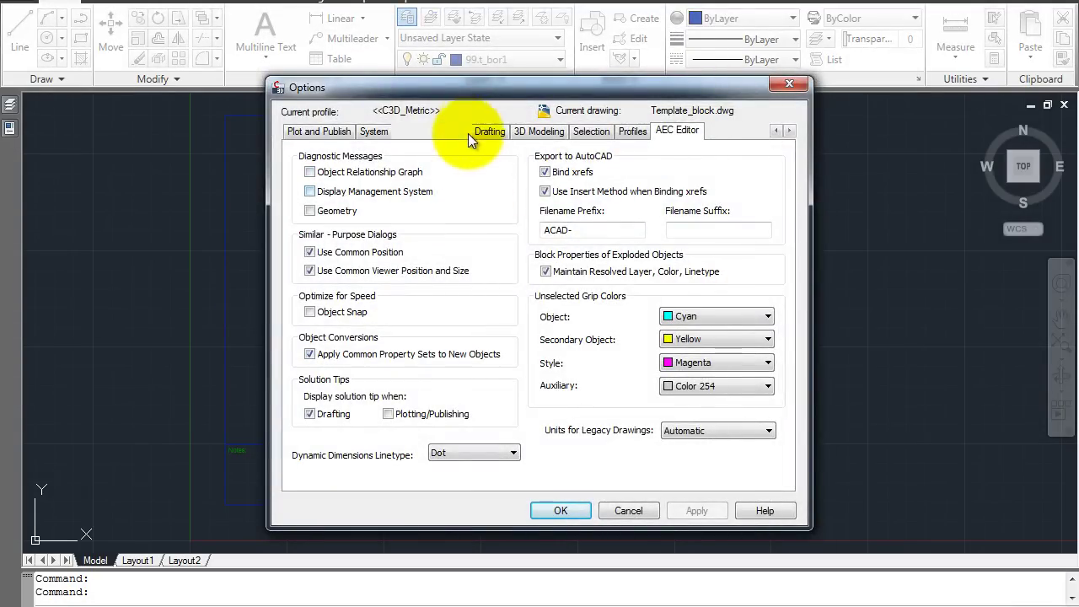
pyautogui.click(435, 134)
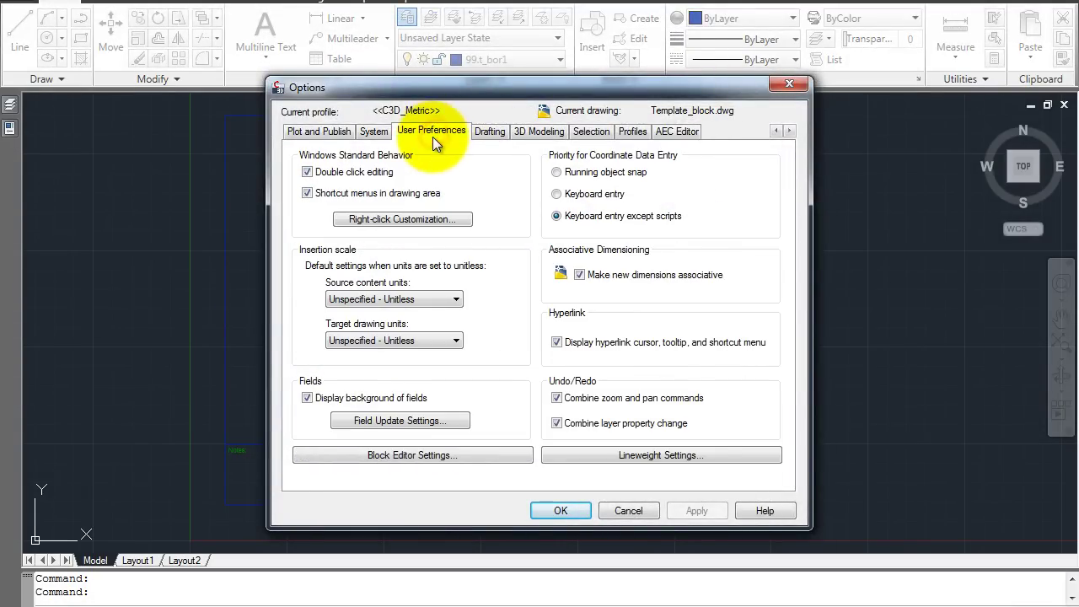
pyautogui.click(660, 455)
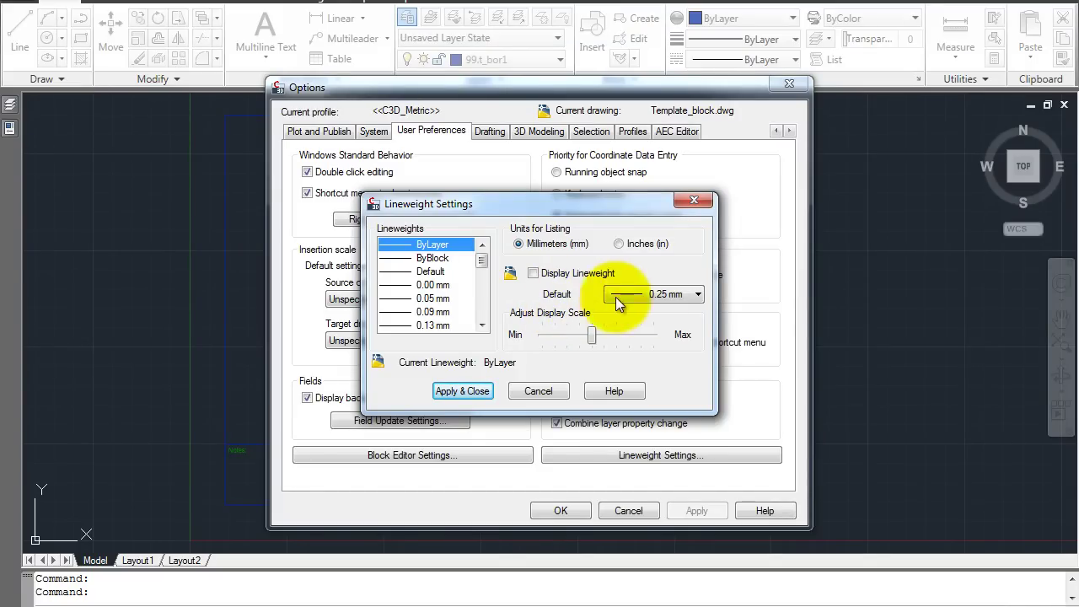
# Step: Review the choices for the default lineweight and close the settings and Options without changes
pyautogui.click(697, 294)
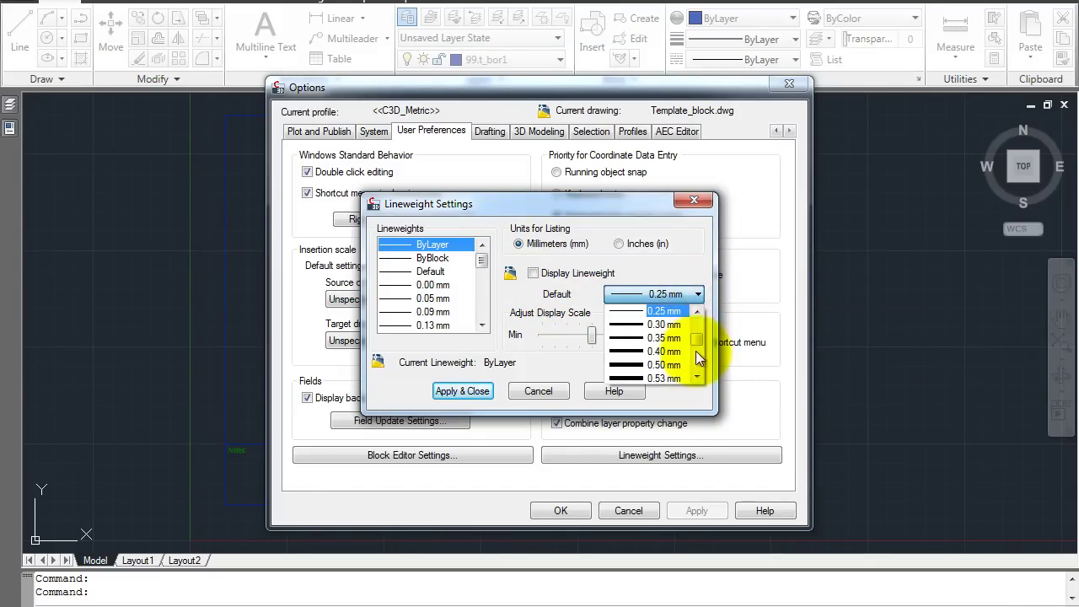
pyautogui.click(696, 312)
pyautogui.click(696, 312)
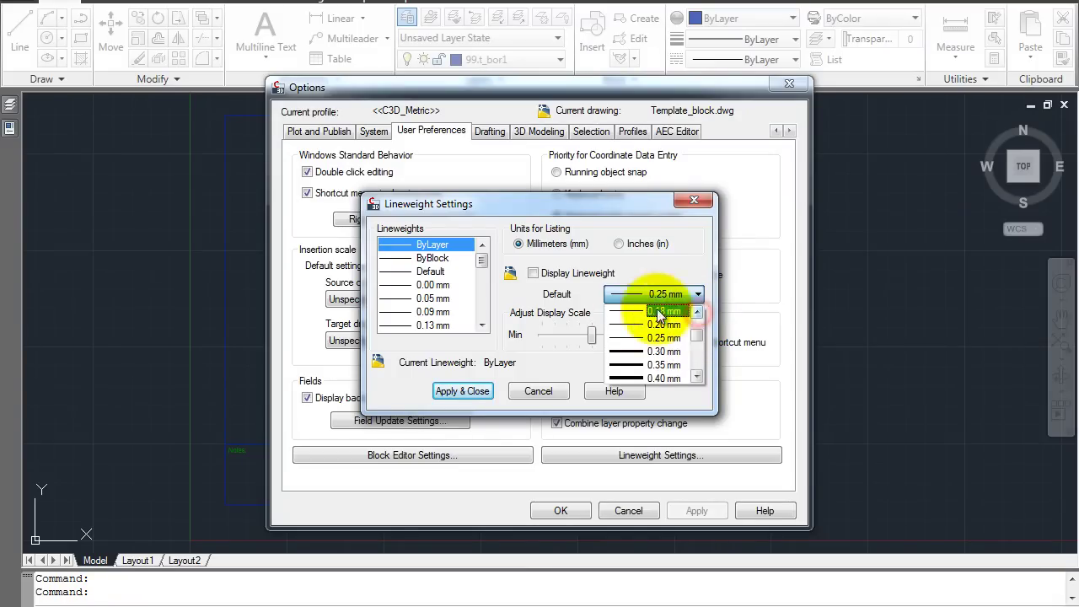
pyautogui.scroll(-4, 666, 342)
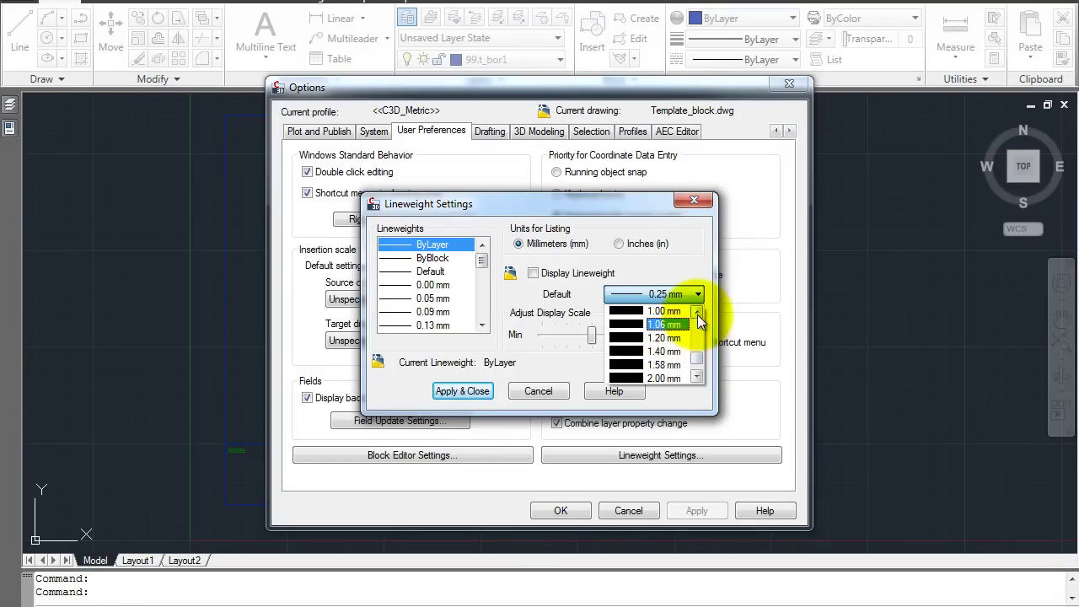
pyautogui.click(633, 265)
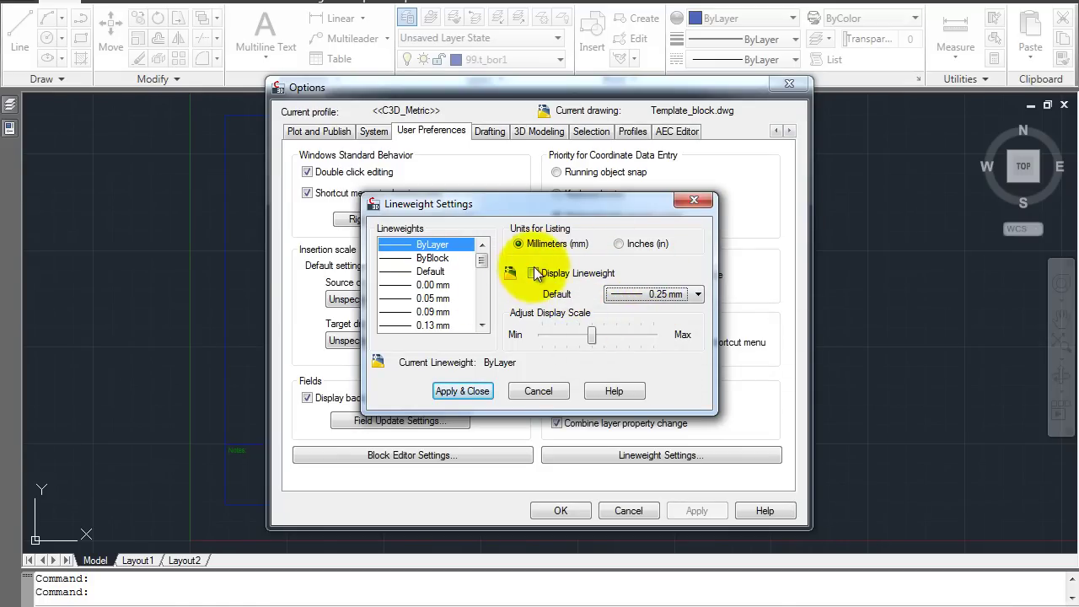
pyautogui.click(539, 391)
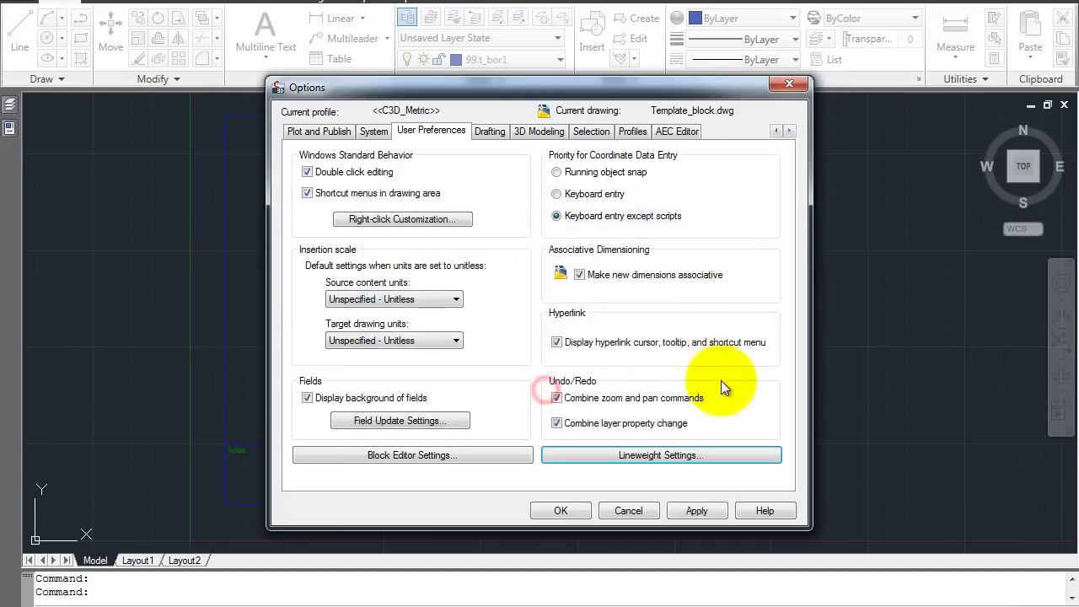
pyautogui.click(628, 511)
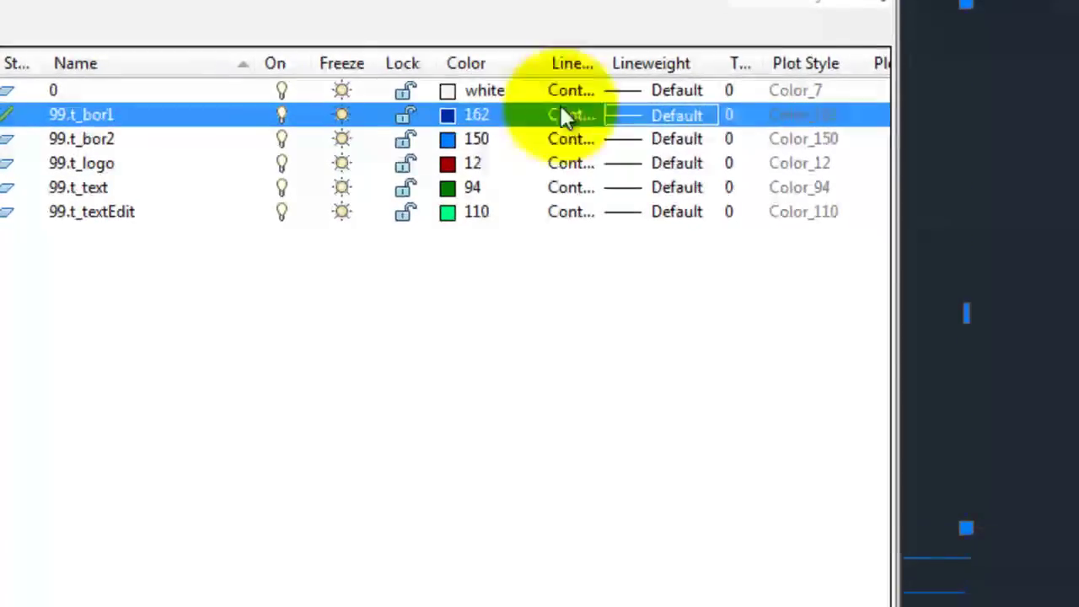
# Step: Set the lineweight of layer 99.t_bor1 to 0.50 mm and clear the border selection
pyautogui.click(692, 113)
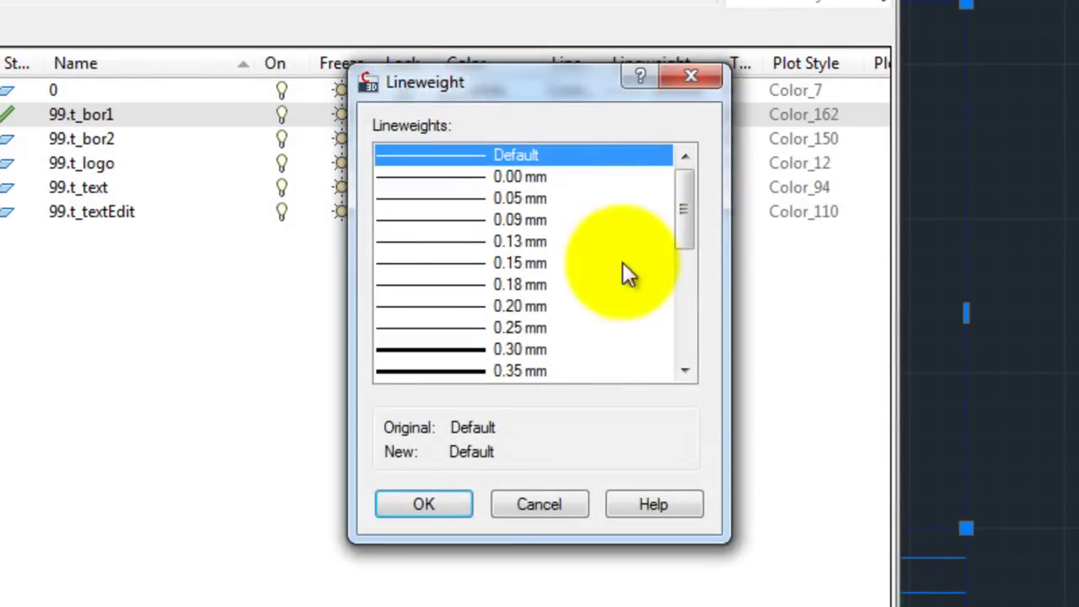
pyautogui.moveTo(685, 218); pyautogui.dragTo(692, 258)
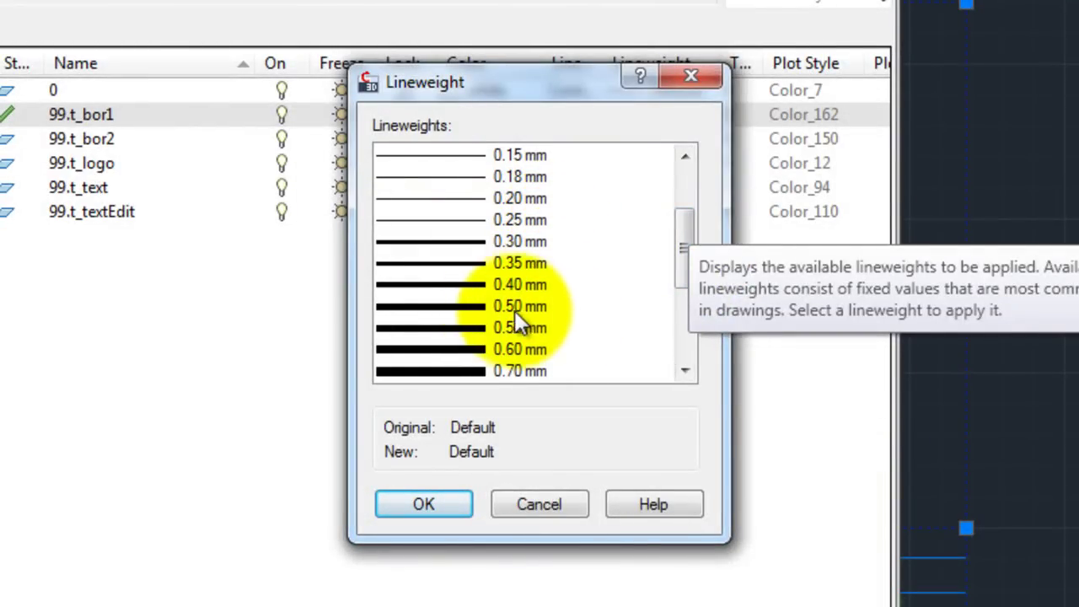
pyautogui.click(464, 309)
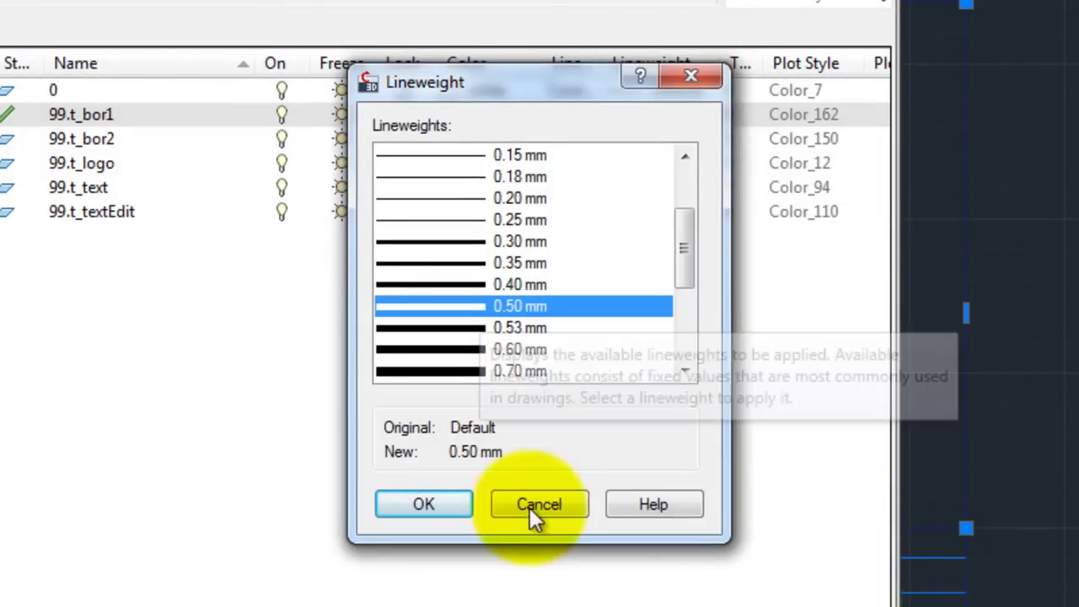
pyautogui.click(430, 504)
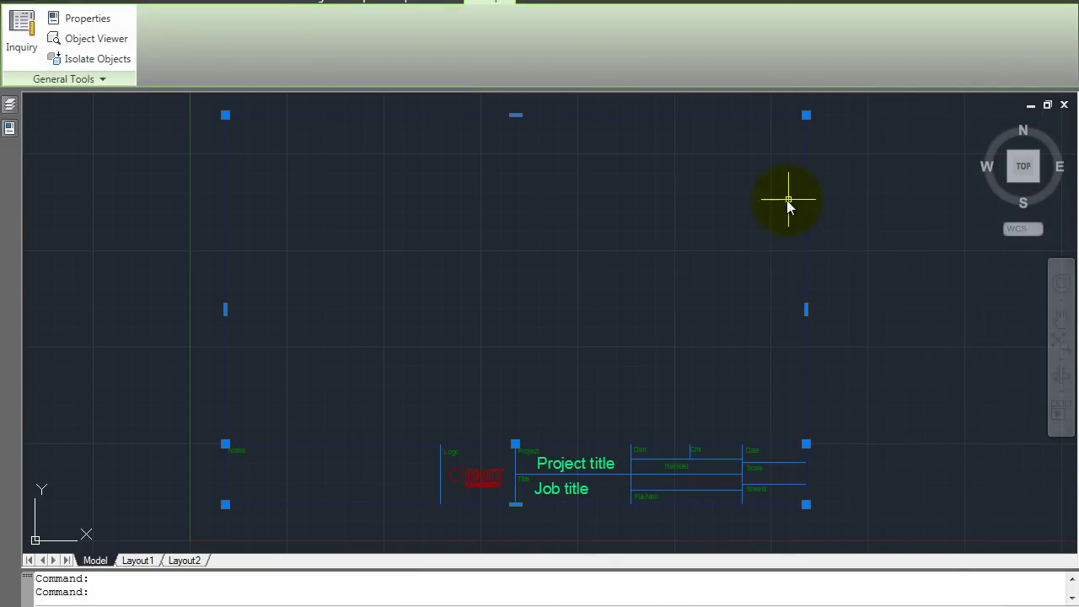
pyautogui.click(472, 217)
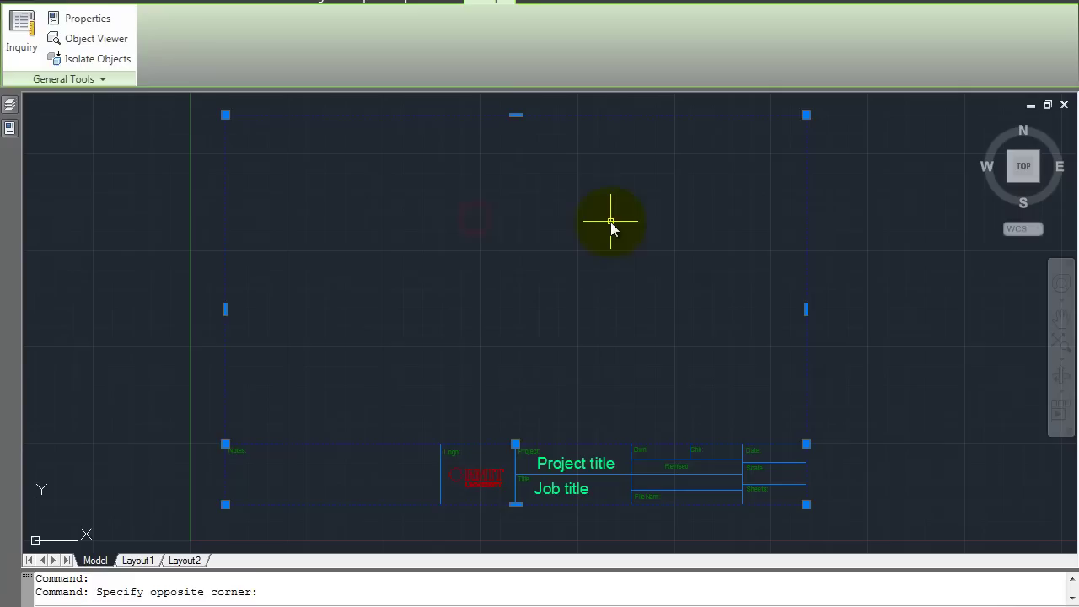
pyautogui.press('Escape')
# Step: Turn on the lineweight display, inspect the sheet border and title block, and turn the display off again
pyautogui.scroll(-3, 467, 164)
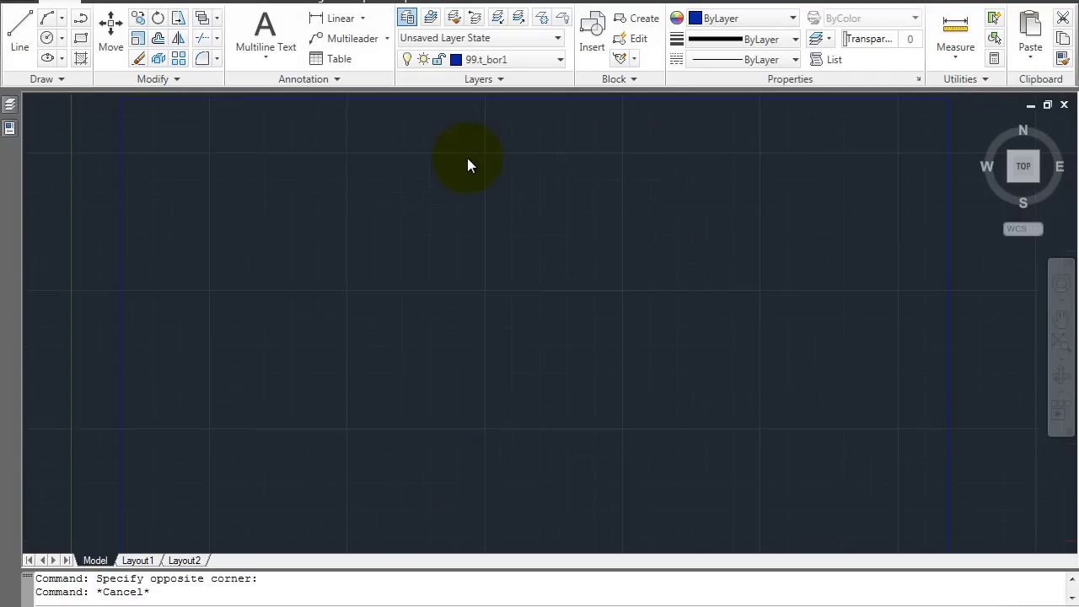
pyautogui.scroll(2, 354, 152)
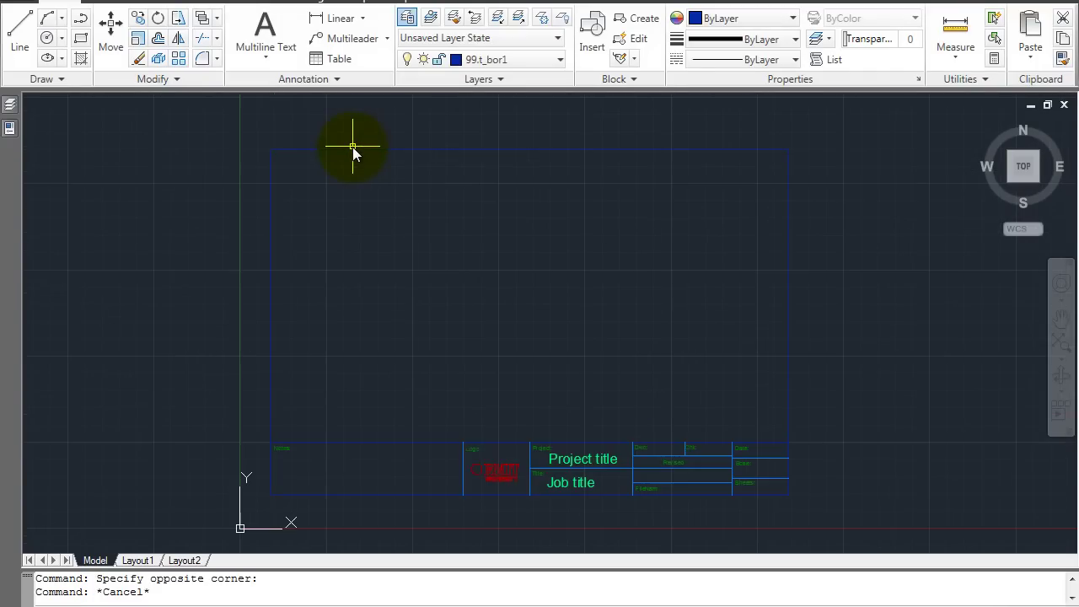
pyautogui.scroll(1, 350, 149)
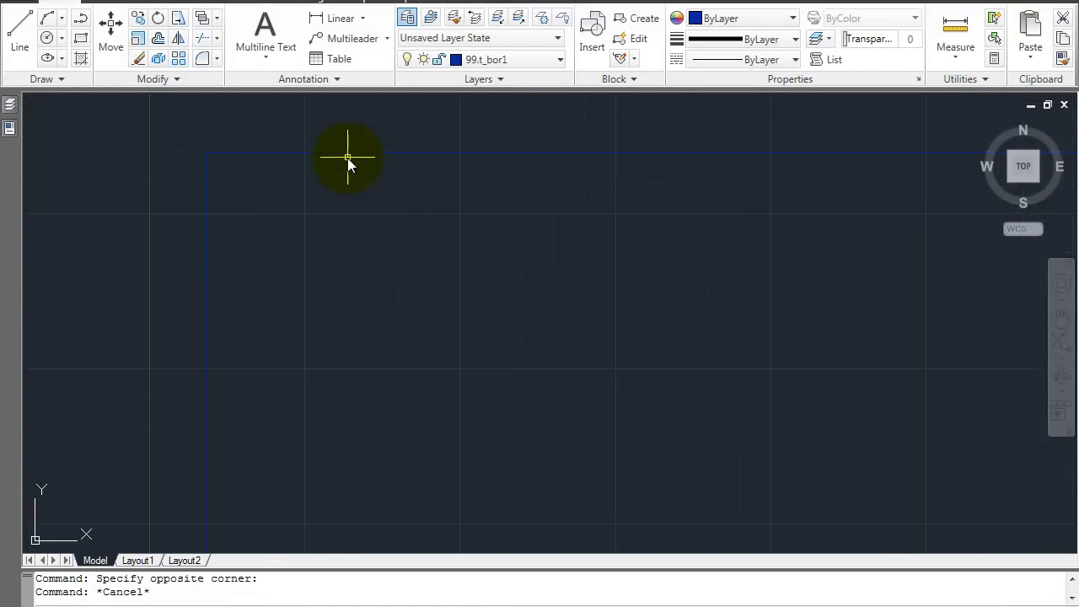
pyautogui.scroll(2, 348, 160)
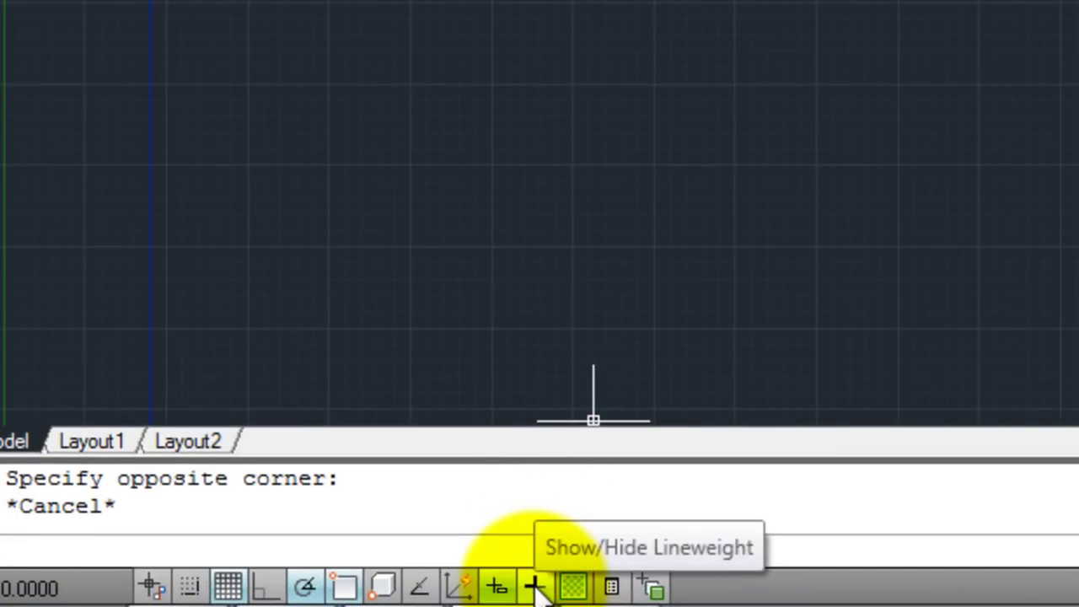
pyautogui.click(538, 588)
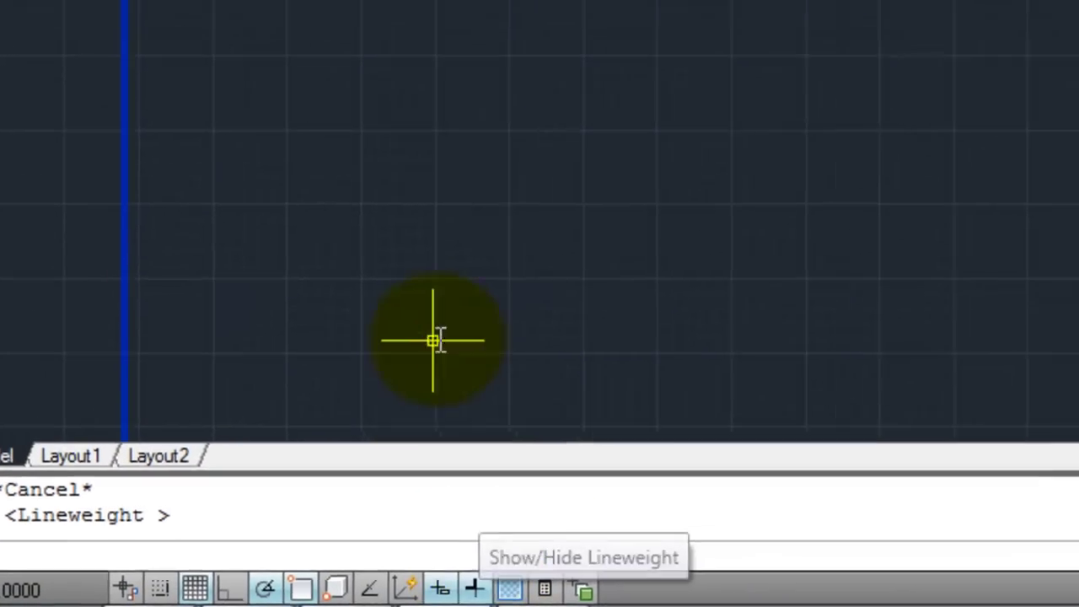
pyautogui.scroll(2, 567, 305)
pyautogui.moveTo(567, 306)
pyautogui.mouseDown(button='middle')
pyautogui.moveTo(615, 250)
pyautogui.moveTo(529, 0)
pyautogui.mouseUp(button='middle')
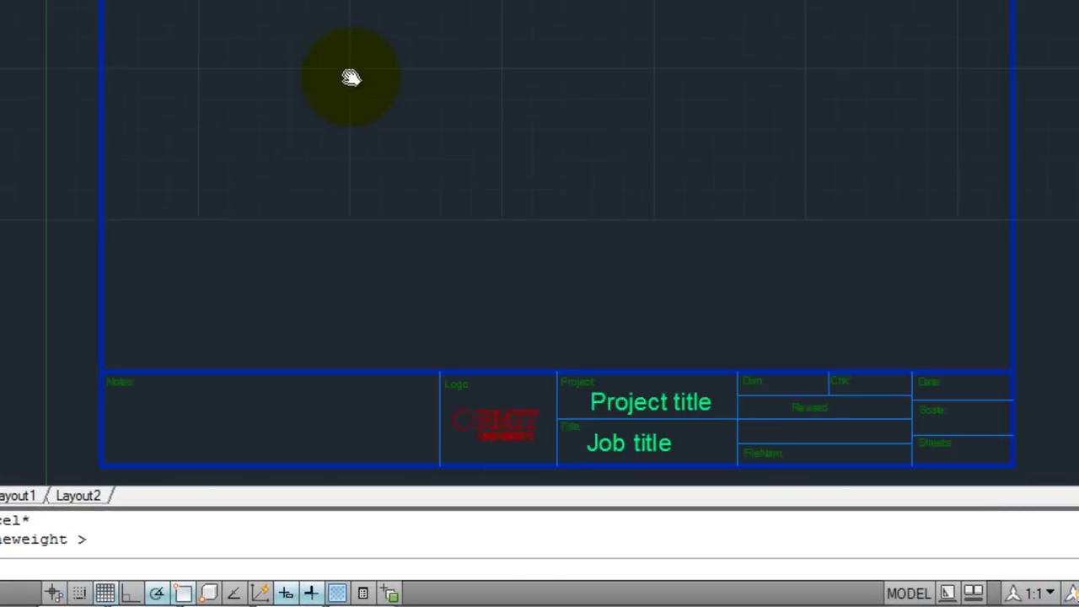
pyautogui.moveTo(350, 78)
pyautogui.mouseDown(button='middle')
pyautogui.moveTo(347, 29)
pyautogui.moveTo(363, 104)
pyautogui.moveTo(364, 88)
pyautogui.mouseUp(button='middle')
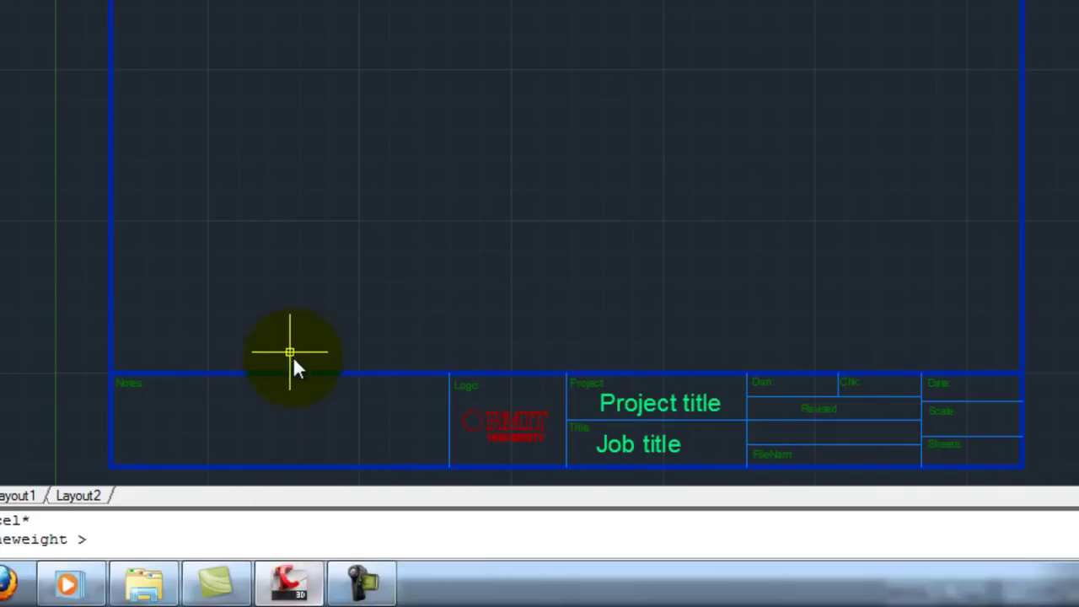
pyautogui.click(312, 592)
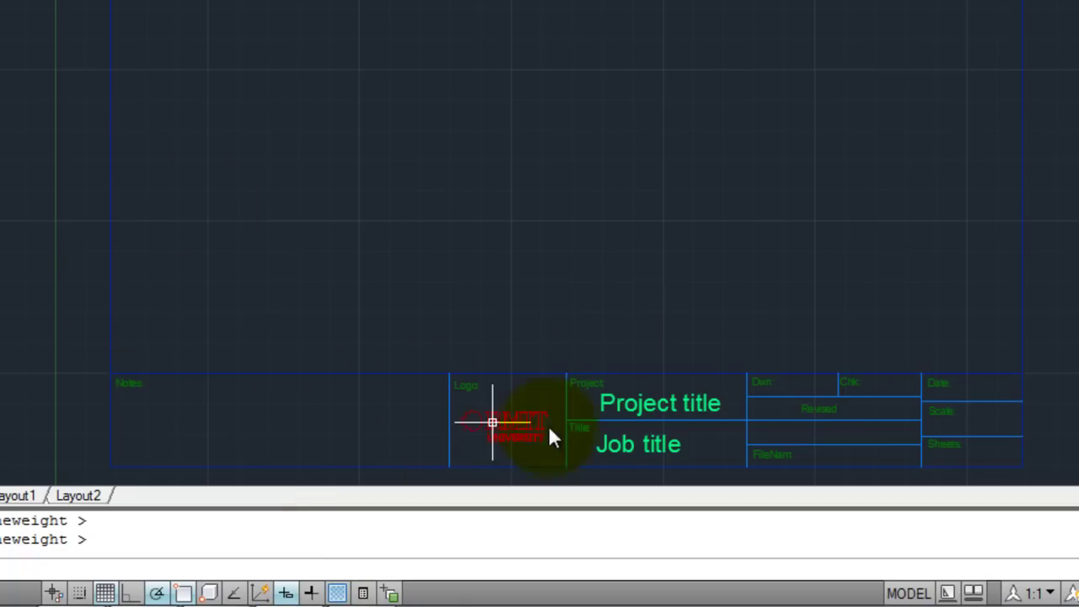
# Step: Select the two vertical divider lines on either side of the logo for inspection and clear the selection
pyautogui.click(448, 405)
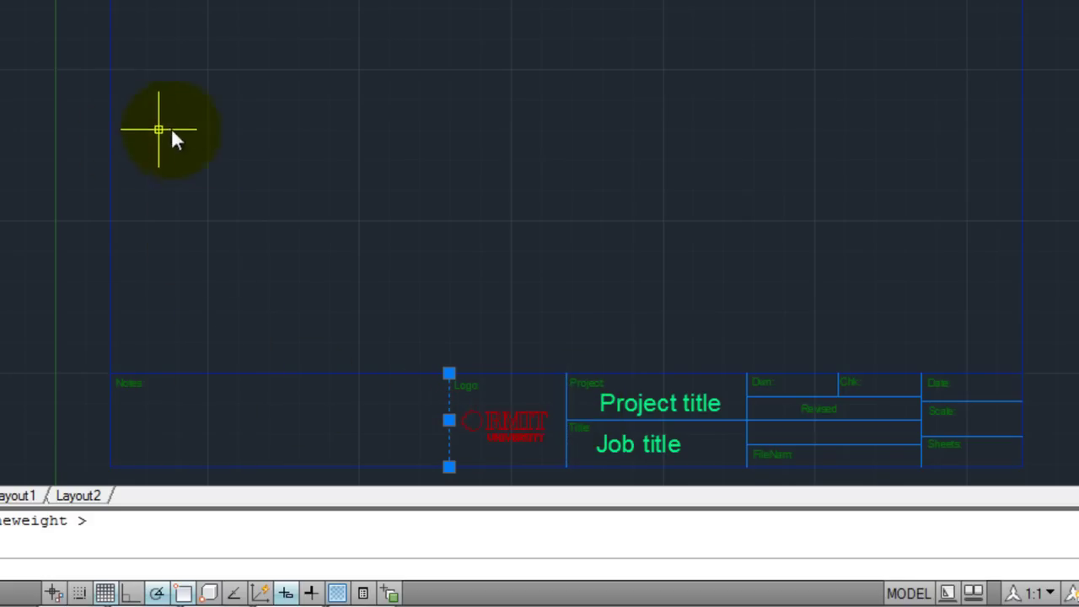
pyautogui.click(566, 393)
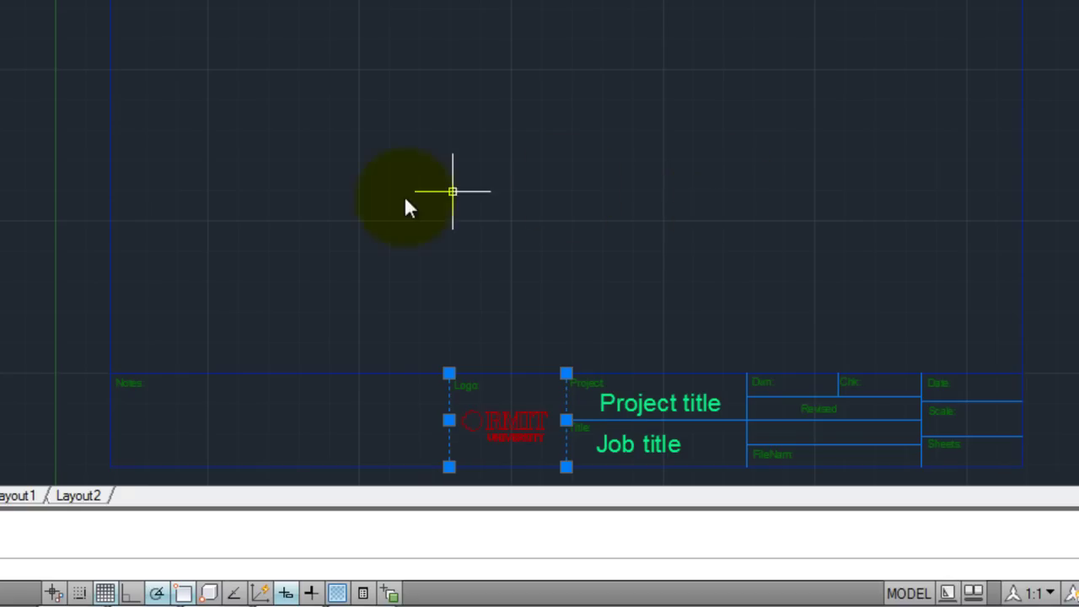
pyautogui.press('Escape')
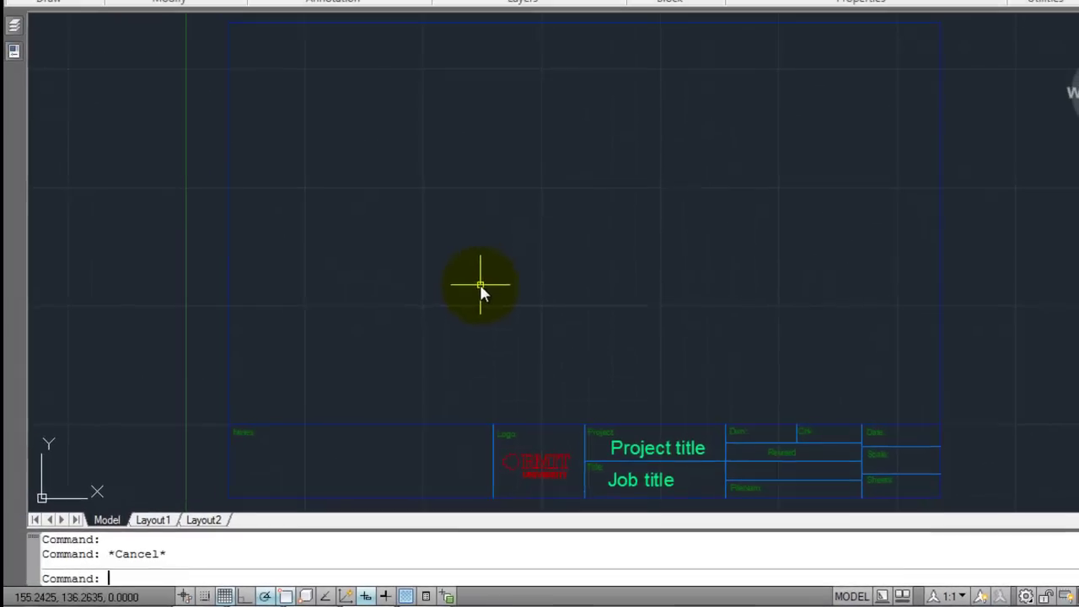
# Step: Set the lineweight of layer 99.t_bor2 to 0.35 mm in the layer properties
pyautogui.click(12, 29)
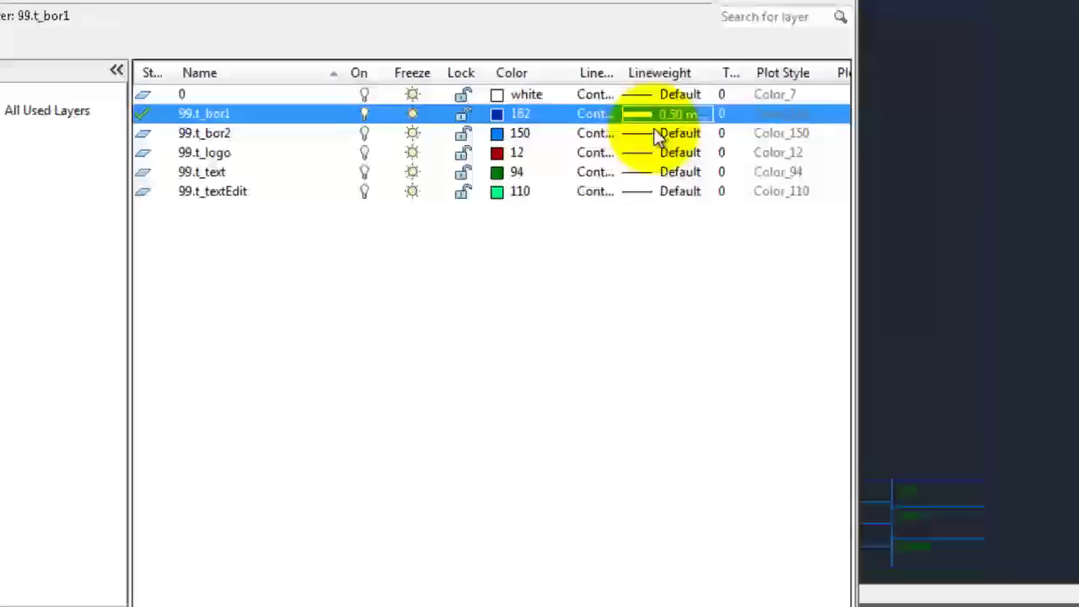
pyautogui.click(677, 130)
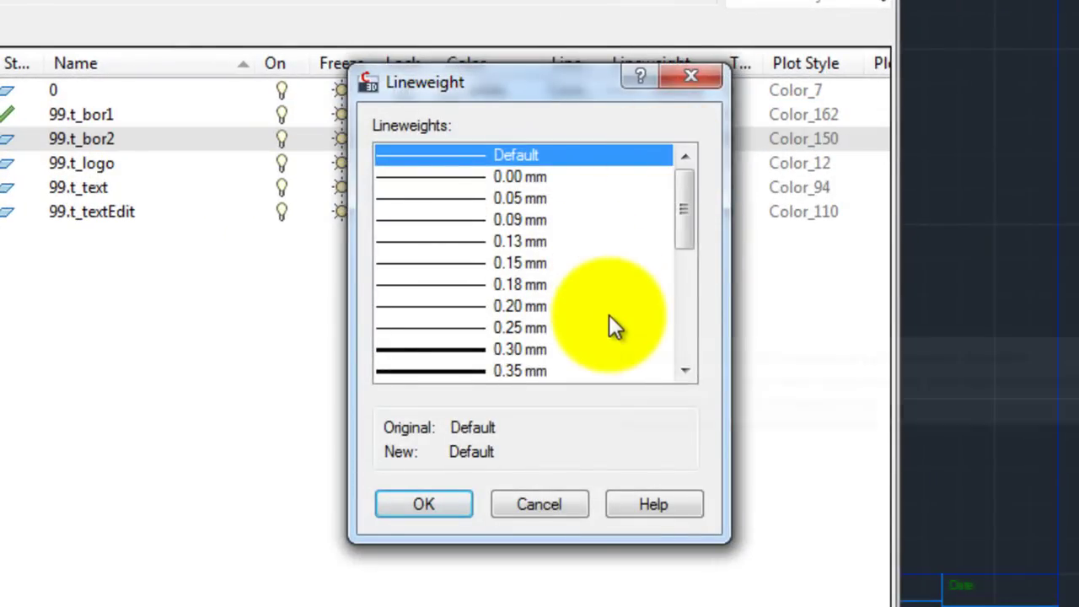
pyautogui.scroll(-1, 556, 321)
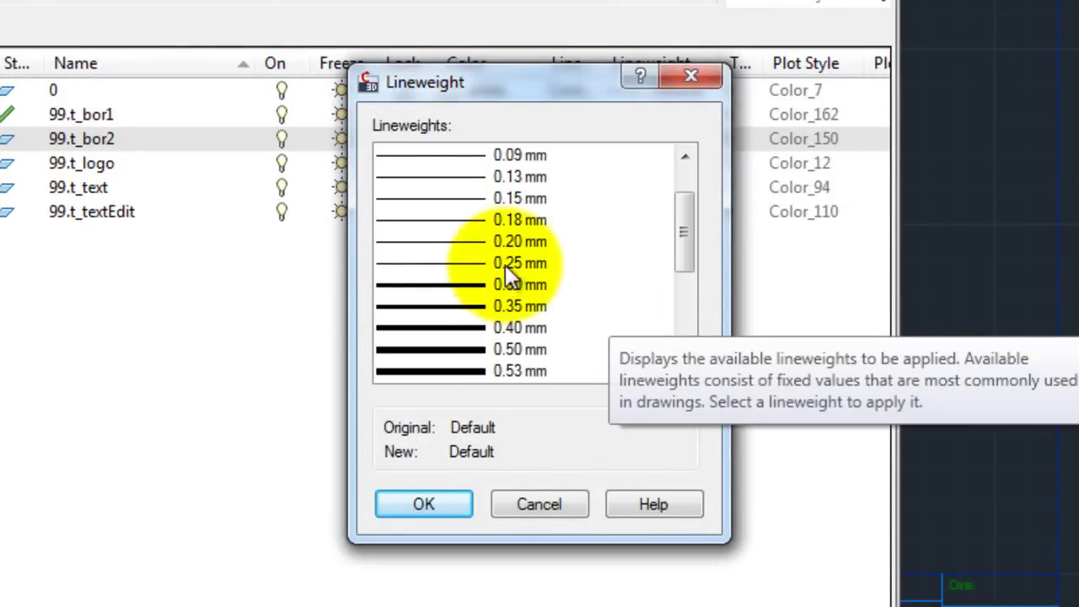
pyautogui.click(490, 307)
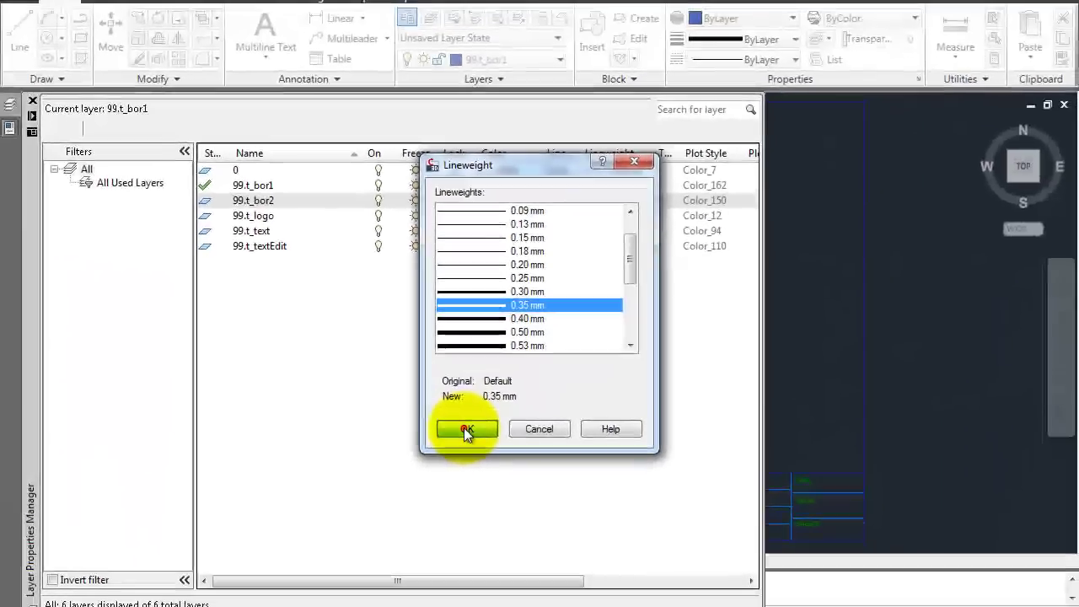
pyautogui.click(424, 505)
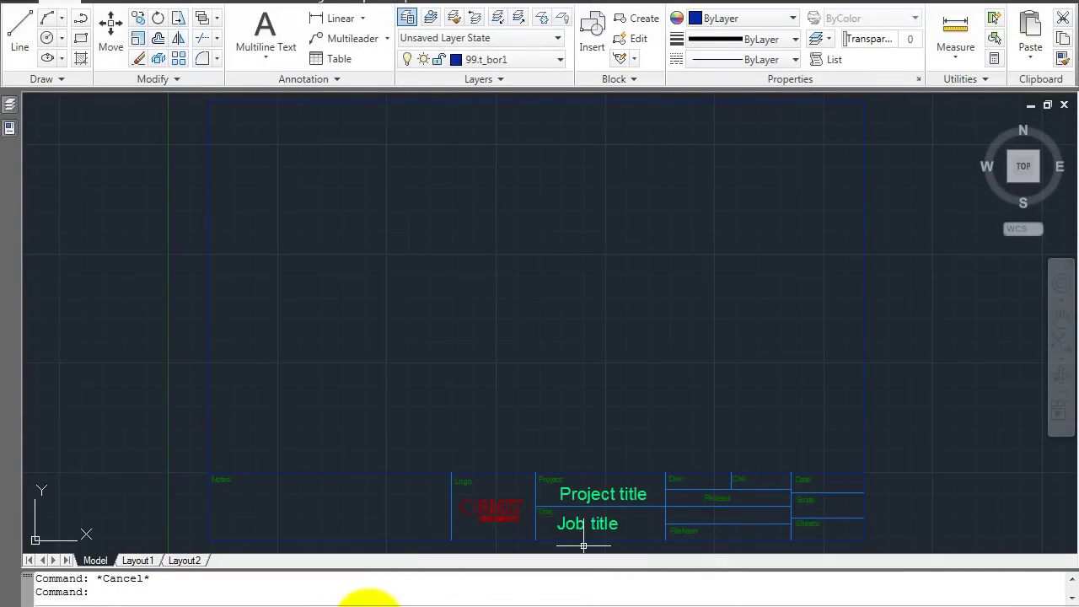
# Step: Show lineweights, compare the title block divider lines with the sheet border up close, and hide lineweights again
pyautogui.click(348, 605)
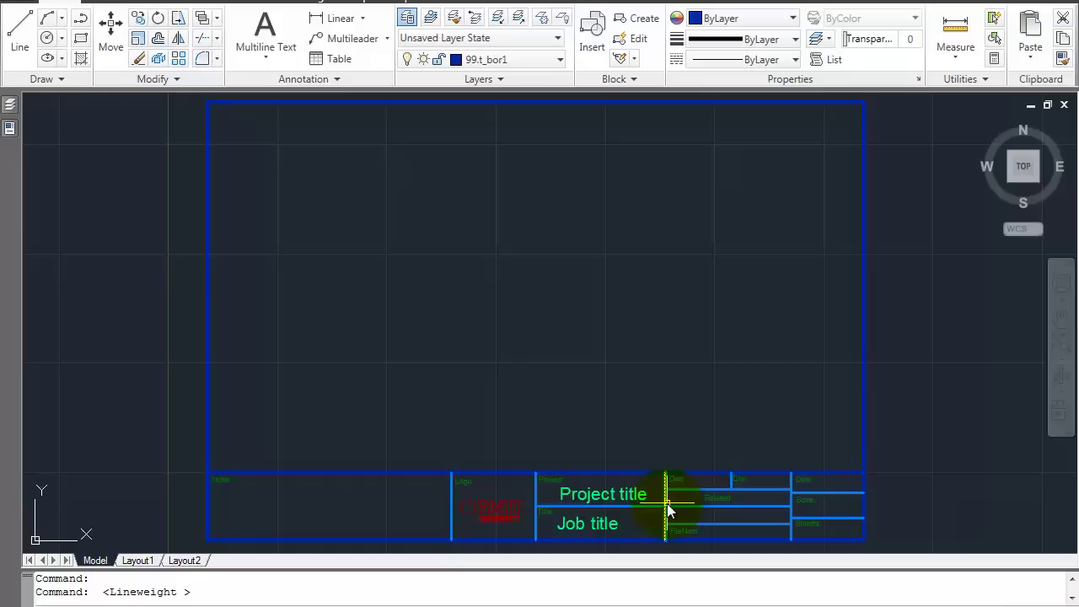
pyautogui.scroll(8, 667, 504)
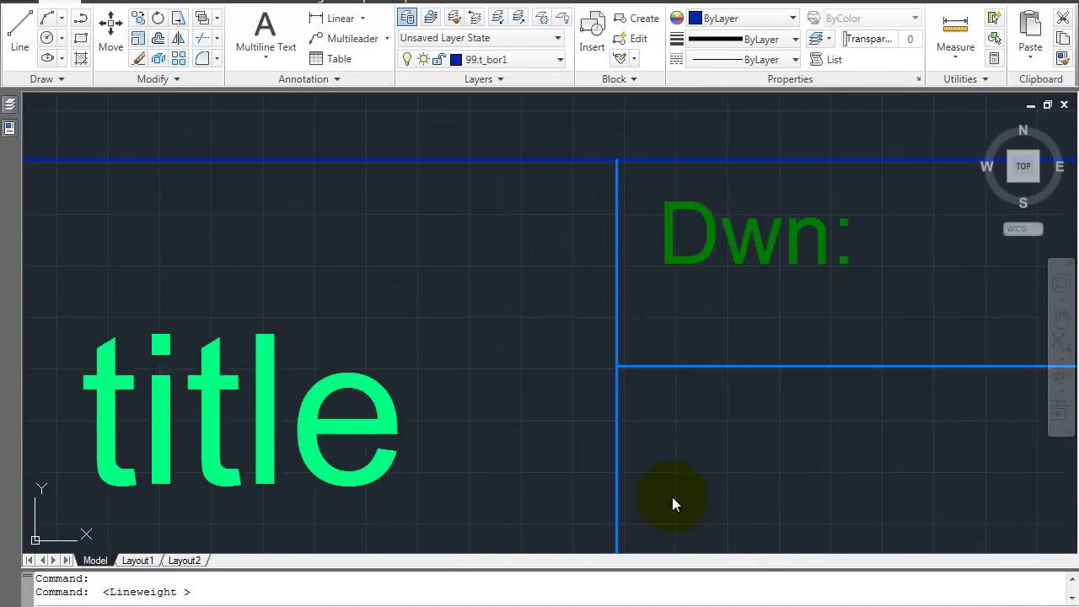
pyautogui.scroll(2, 672, 497)
pyautogui.scroll(-2, 675, 498)
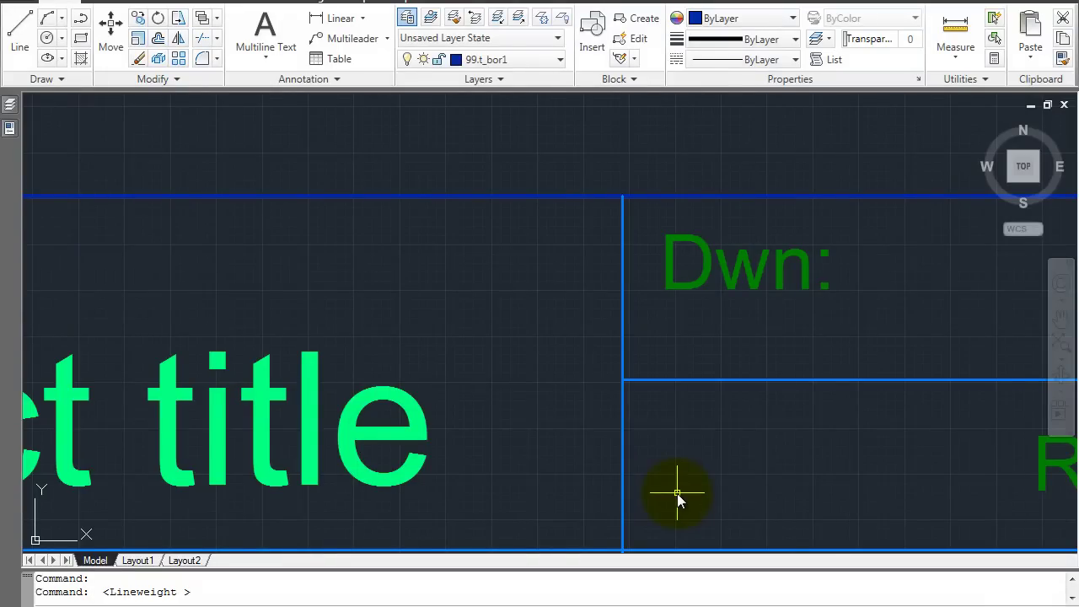
pyautogui.scroll(-8, 678, 491)
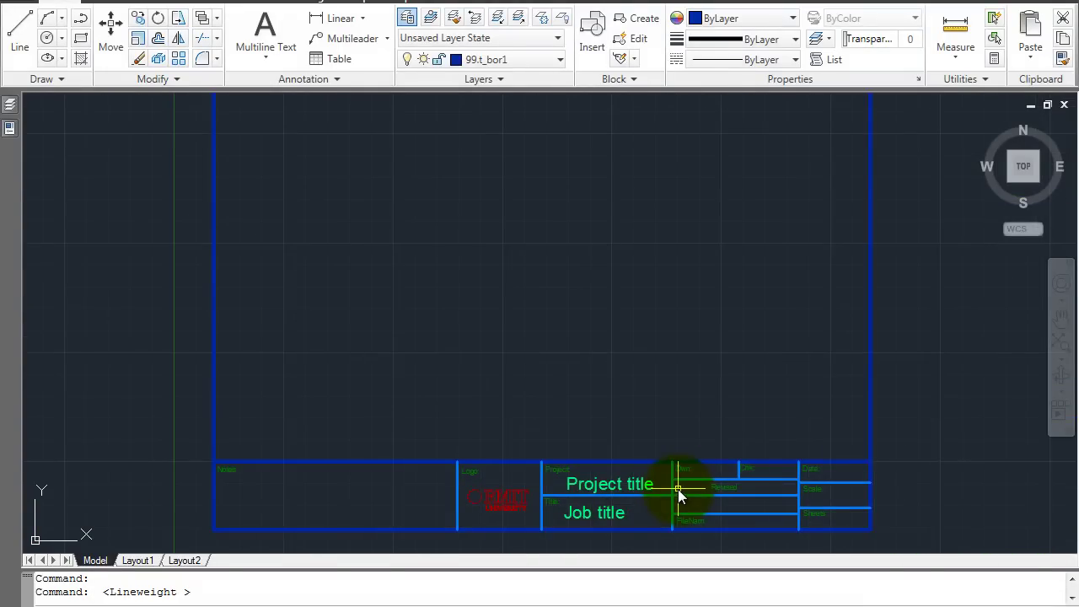
pyautogui.scroll(-2, 678, 489)
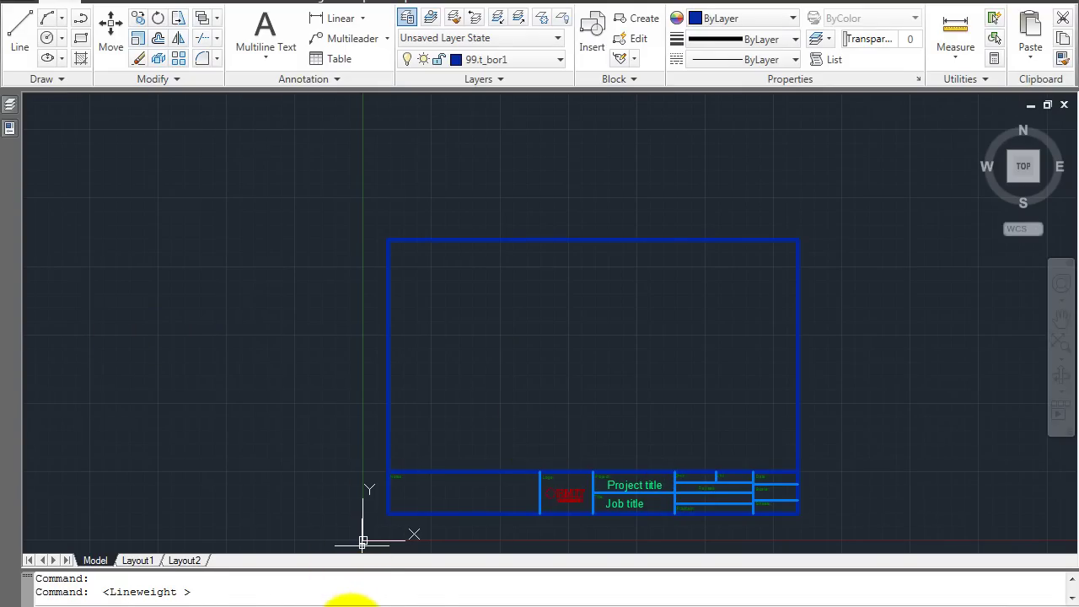
pyautogui.click(354, 606)
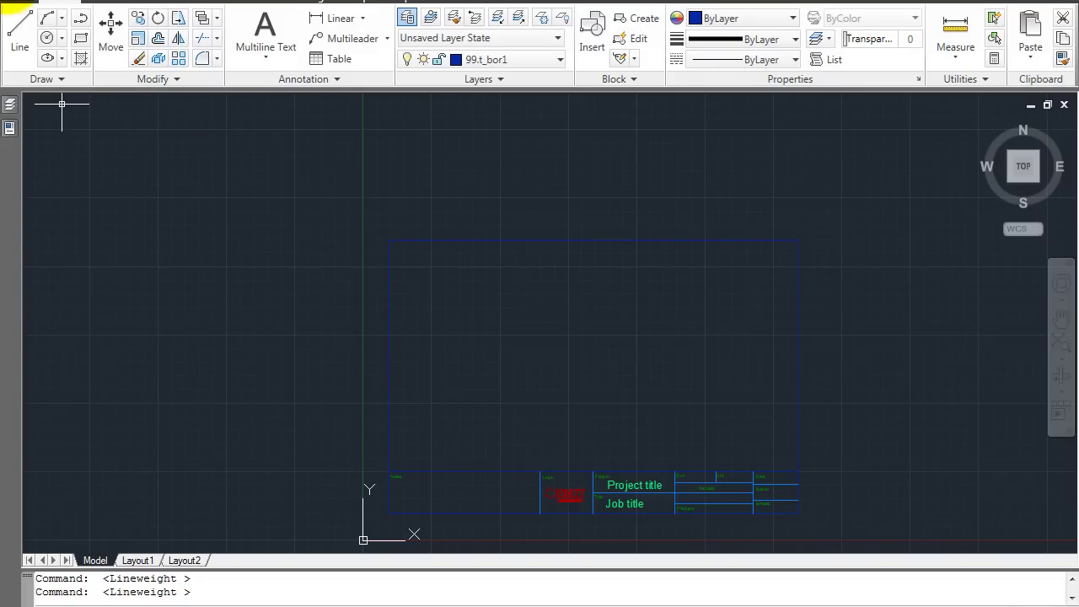
# Step: Open the plot settings for the model and choose PDFCreator as the plotter
pyautogui.click(15, 4)
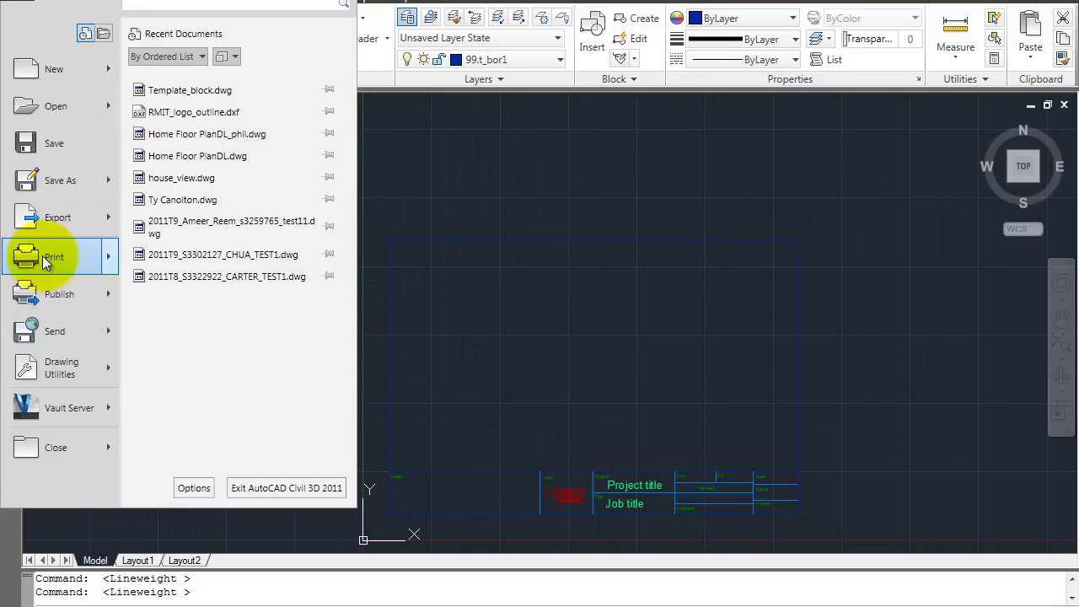
pyautogui.moveTo(40, 255)
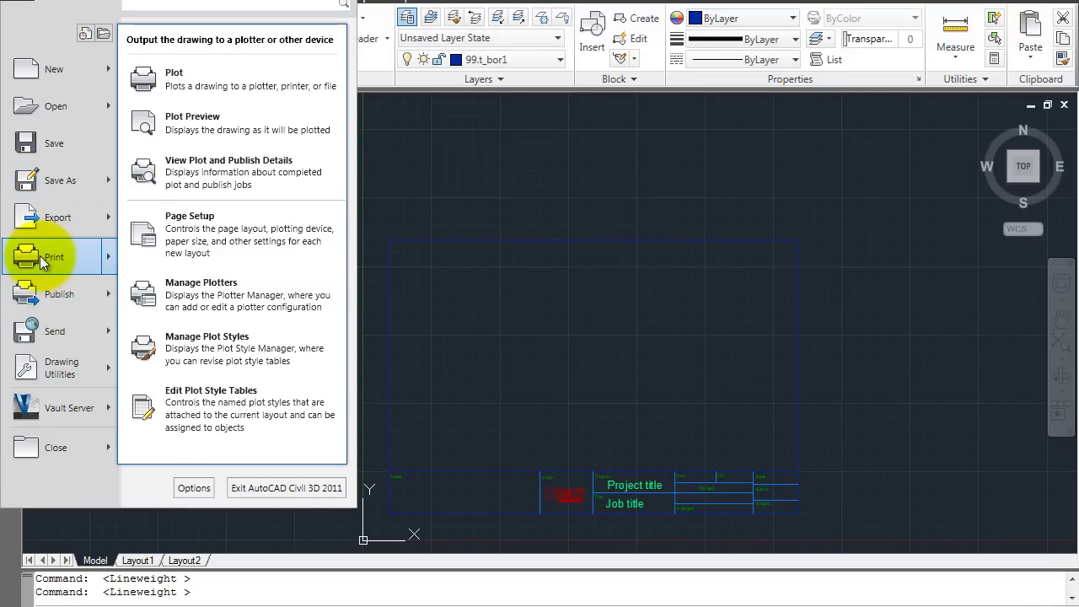
pyautogui.click(177, 84)
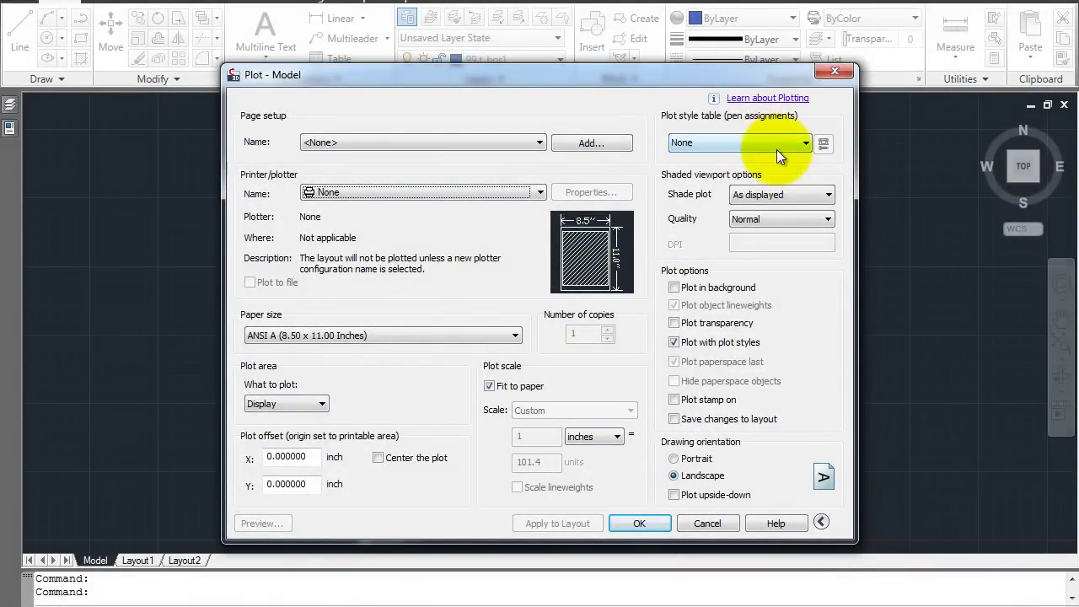
pyautogui.click(416, 335)
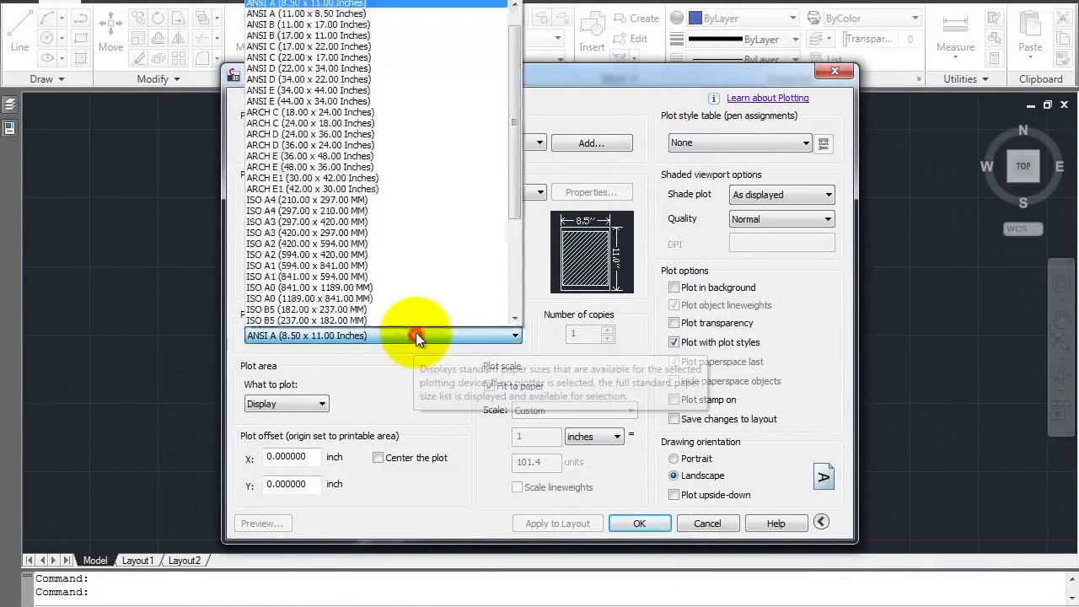
pyautogui.moveTo(516, 144); pyautogui.dragTo(469, 189)
pyautogui.click(433, 392)
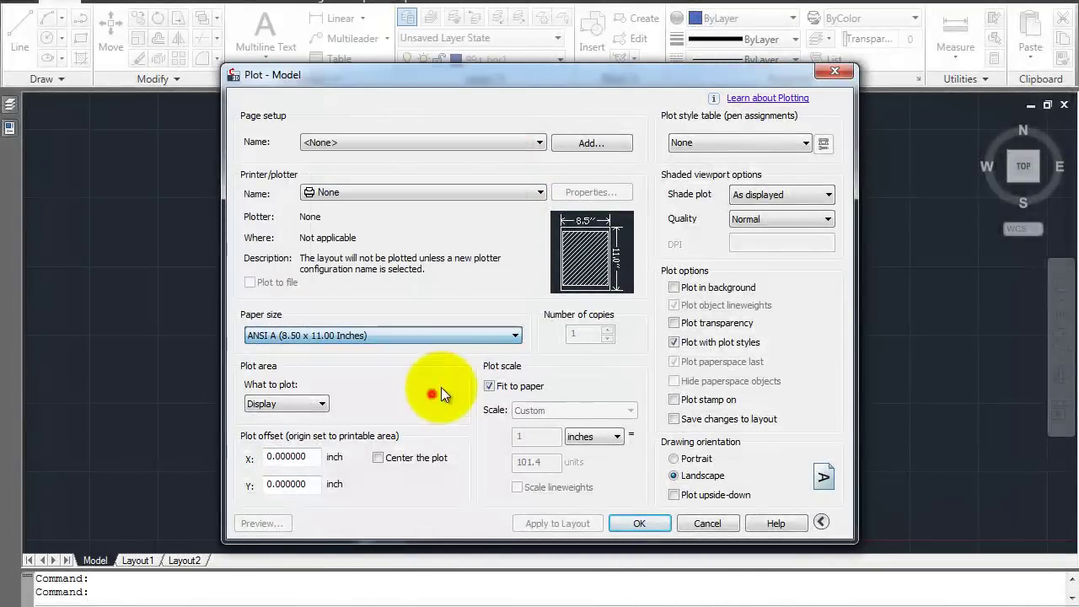
pyautogui.click(510, 196)
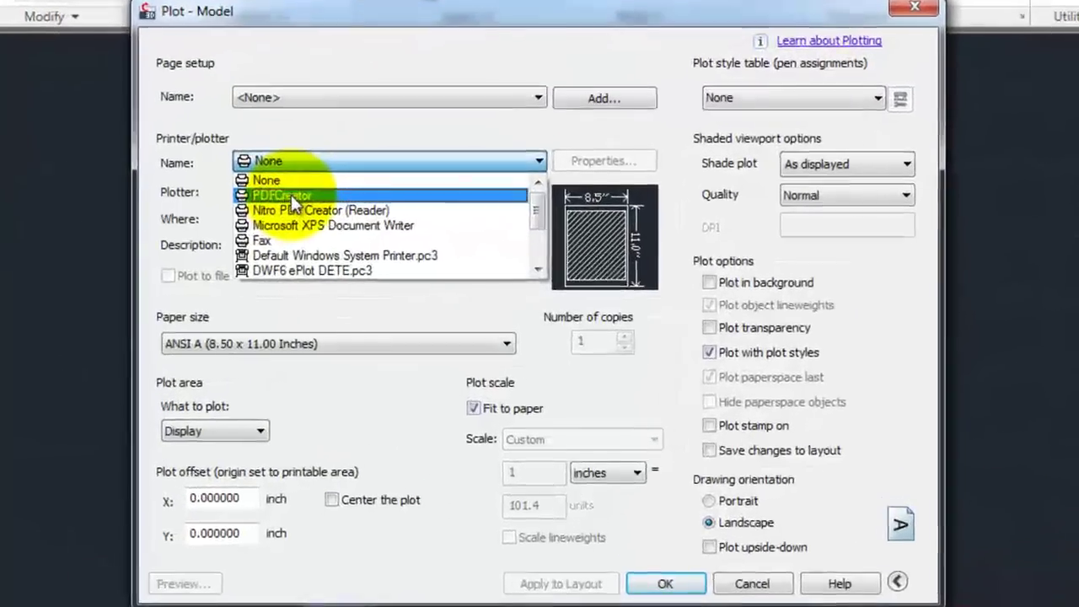
pyautogui.click(345, 219)
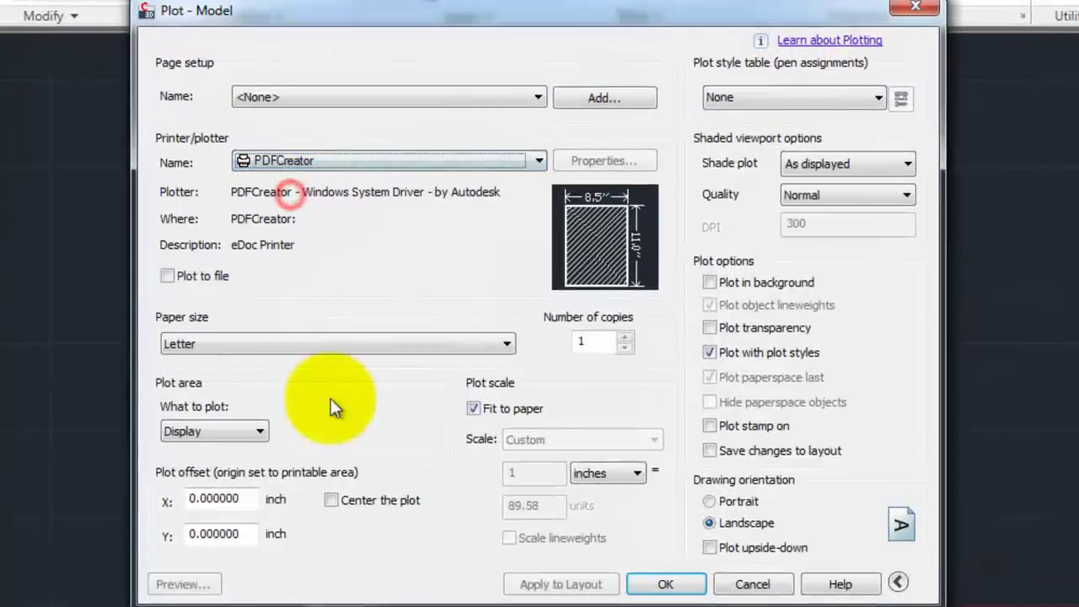
# Step: Set the plot's paper size to A3 and center the plot on the sheet
pyautogui.click(323, 344)
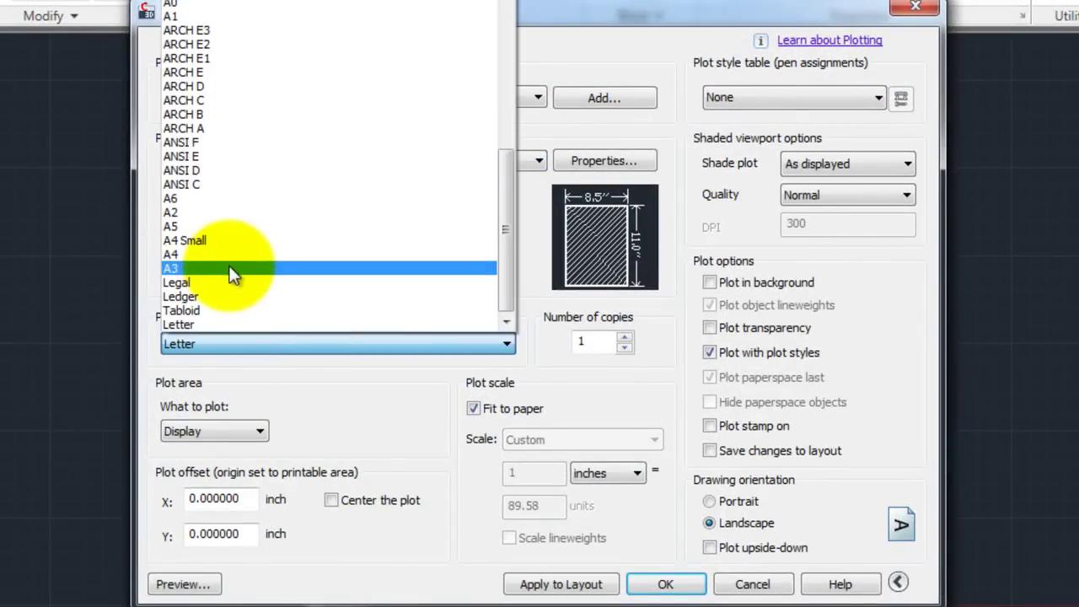
pyautogui.click(193, 268)
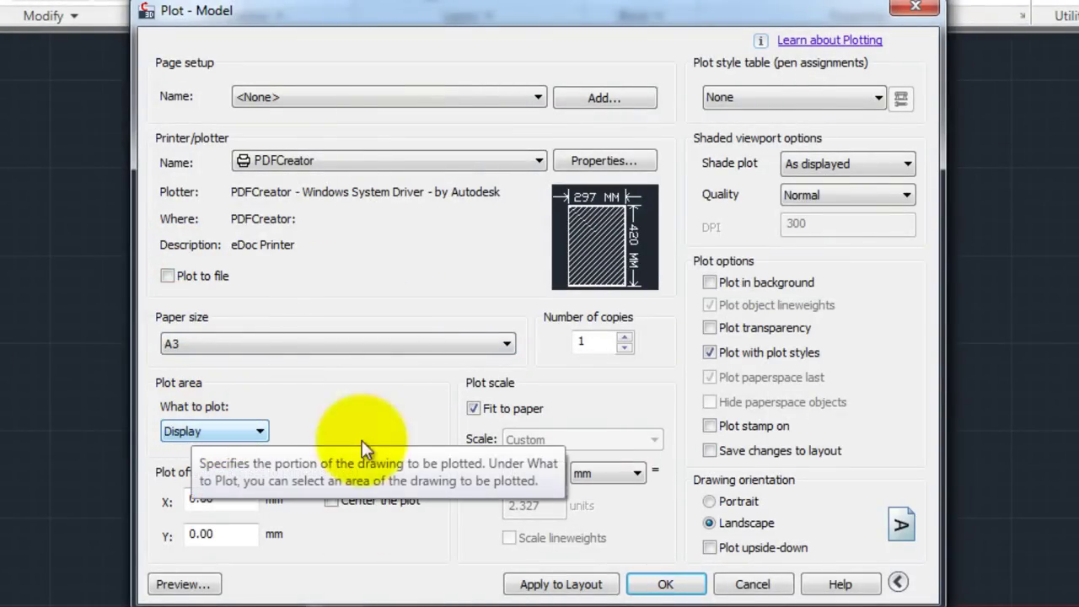
pyautogui.click(329, 500)
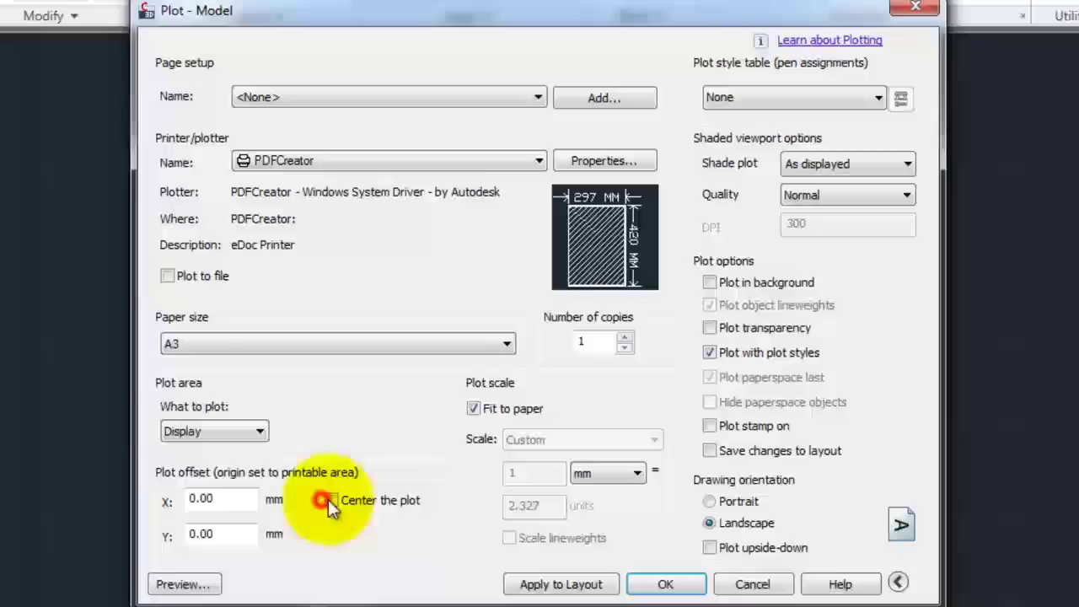
pyautogui.click(330, 501)
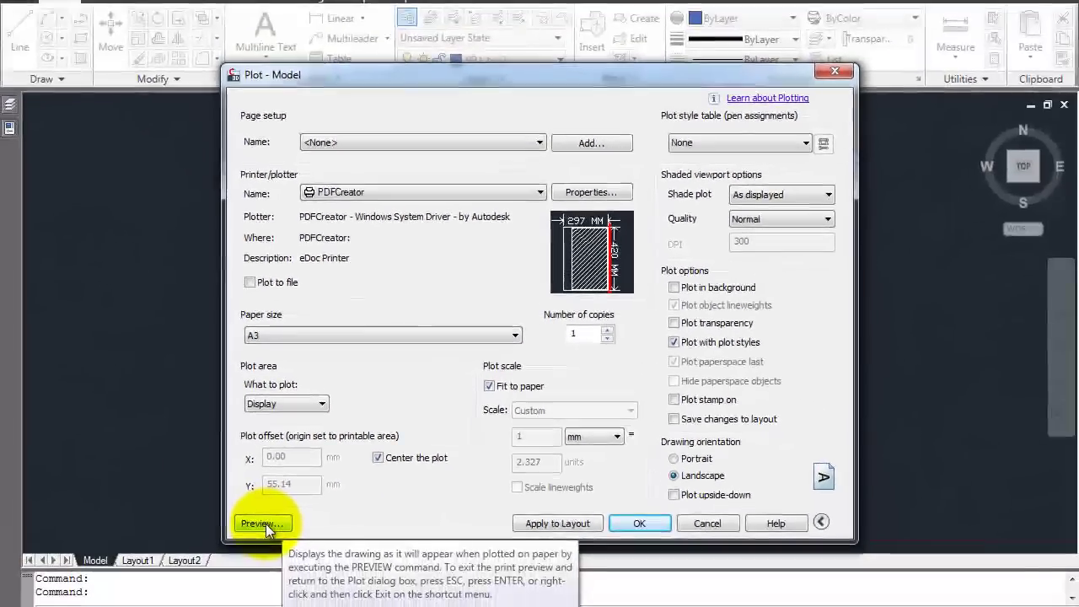
# Step: Preview the plot, examine the line thicknesses of the border and title block up close, and leave the preview
pyautogui.click(198, 585)
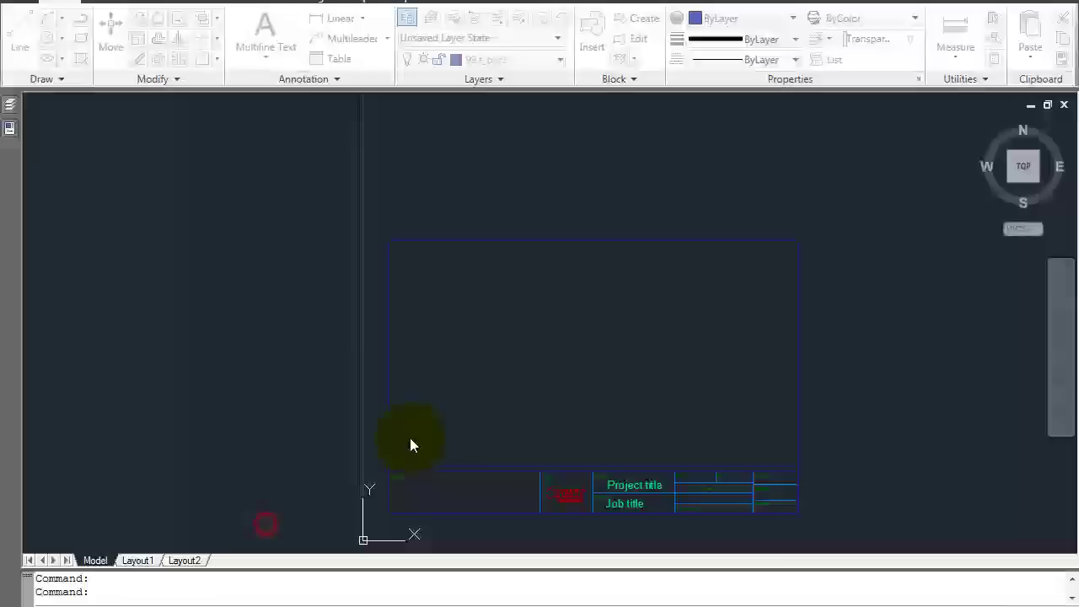
pyautogui.scroll(2, 513, 375)
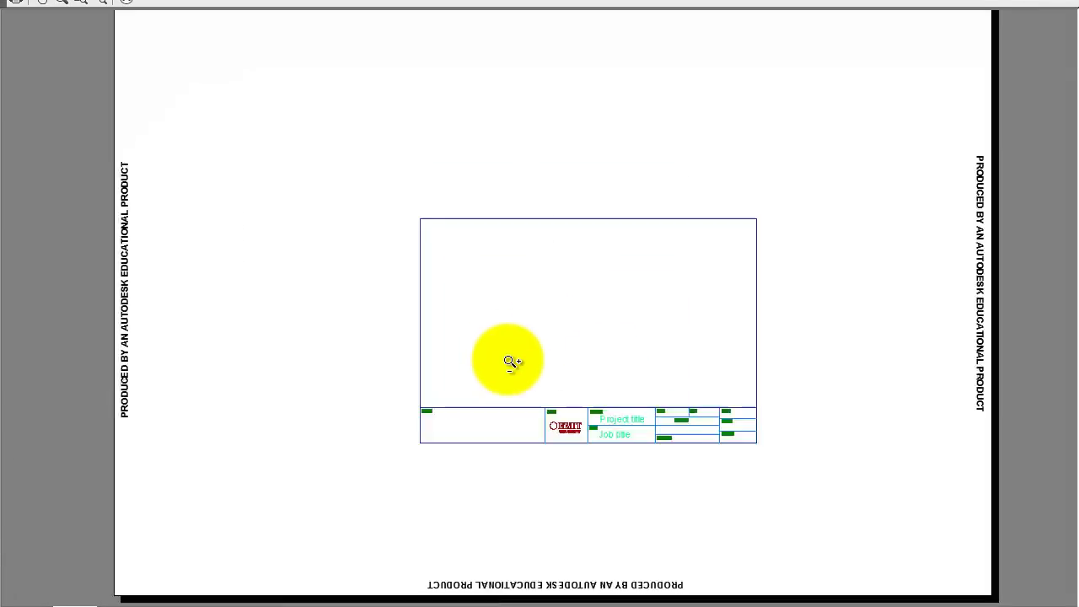
pyautogui.scroll(3, 511, 362)
pyautogui.scroll(-2, 513, 362)
pyautogui.scroll(-2, 515, 358)
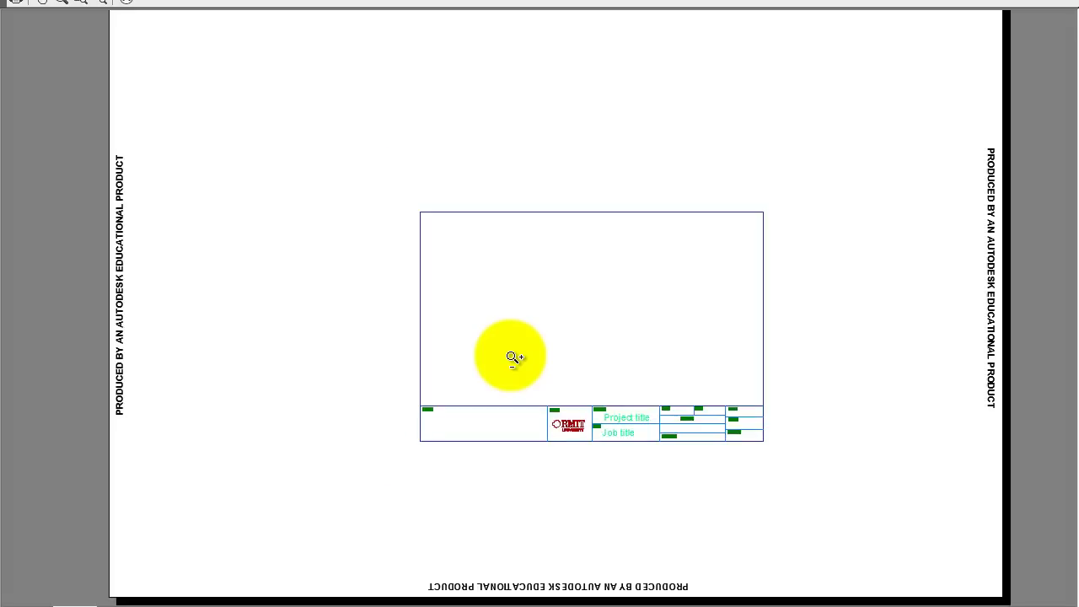
pyautogui.scroll(4, 514, 358)
pyautogui.scroll(-2, 515, 356)
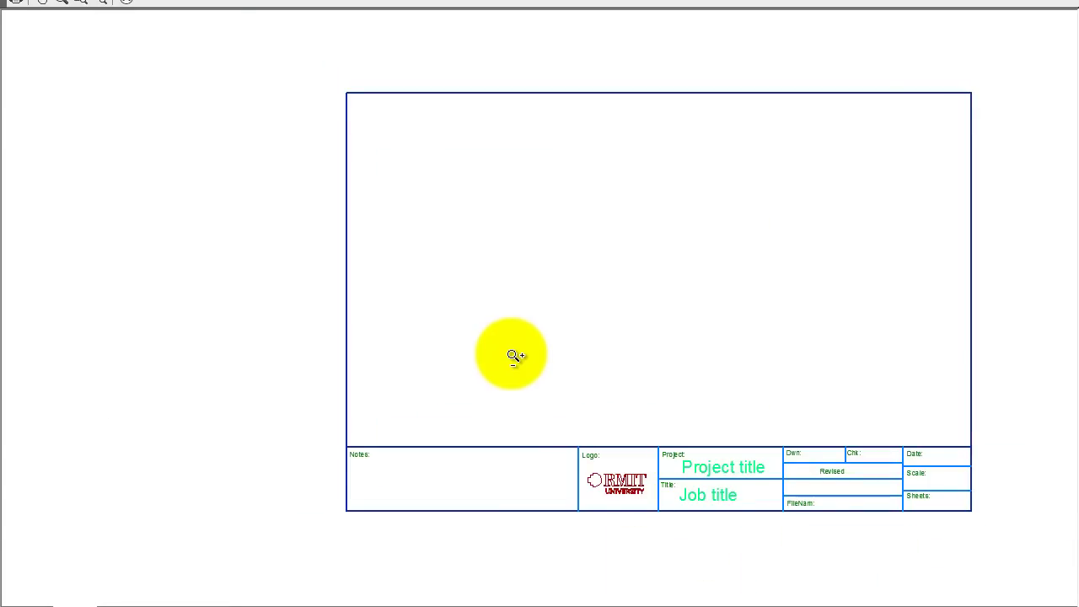
pyautogui.scroll(-2, 514, 356)
pyautogui.scroll(1, 513, 357)
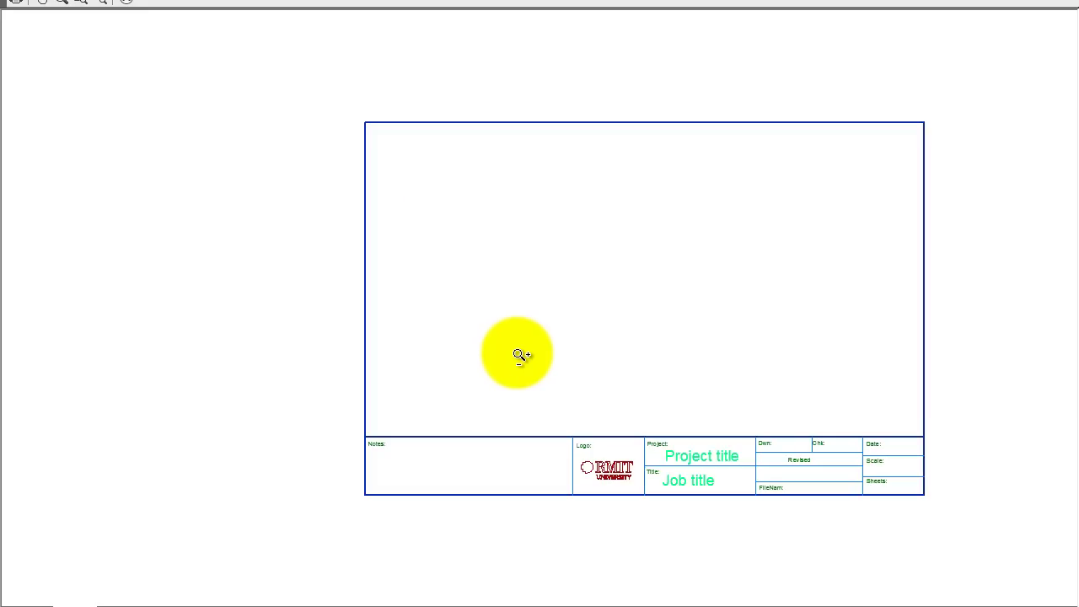
pyautogui.scroll(2, 523, 356)
pyautogui.scroll(-1, 523, 354)
pyautogui.scroll(2, 540, 375)
pyautogui.scroll(1, 571, 383)
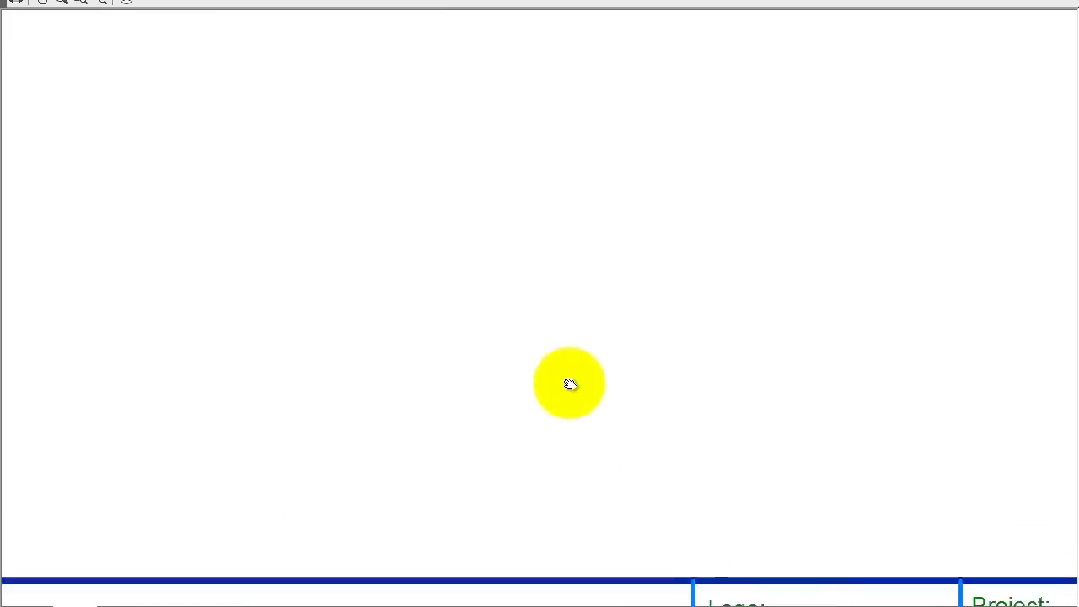
pyautogui.moveTo(571, 383); pyautogui.dragTo(497, 241, button='middle')
pyautogui.moveTo(580, 363); pyautogui.dragTo(802, 326, button='middle')
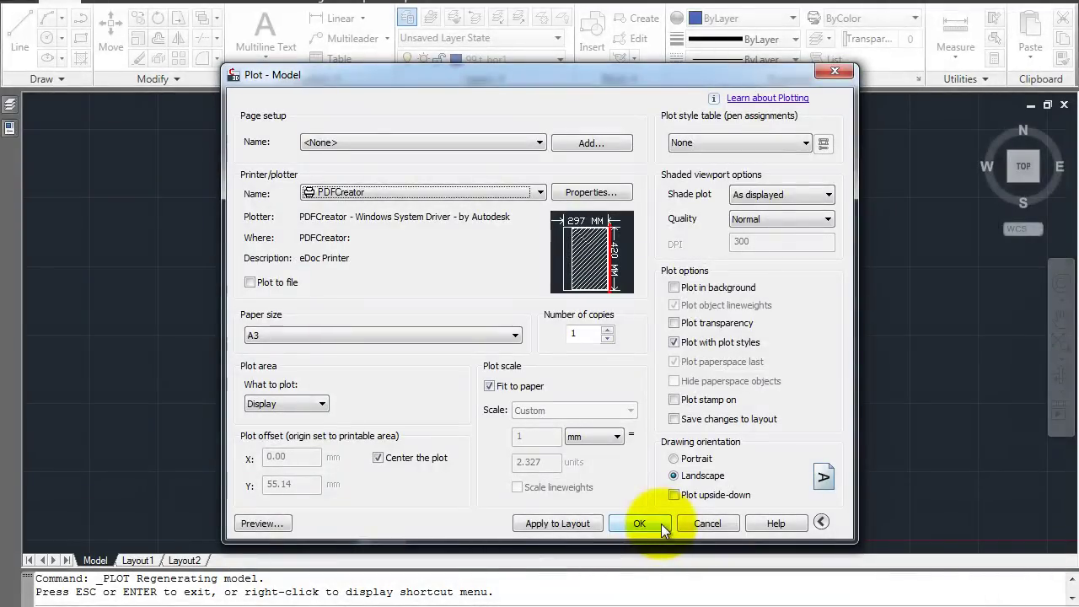
# Step: Send the plot to PDFCreator and cancel saving the PDF document
pyautogui.click(655, 523)
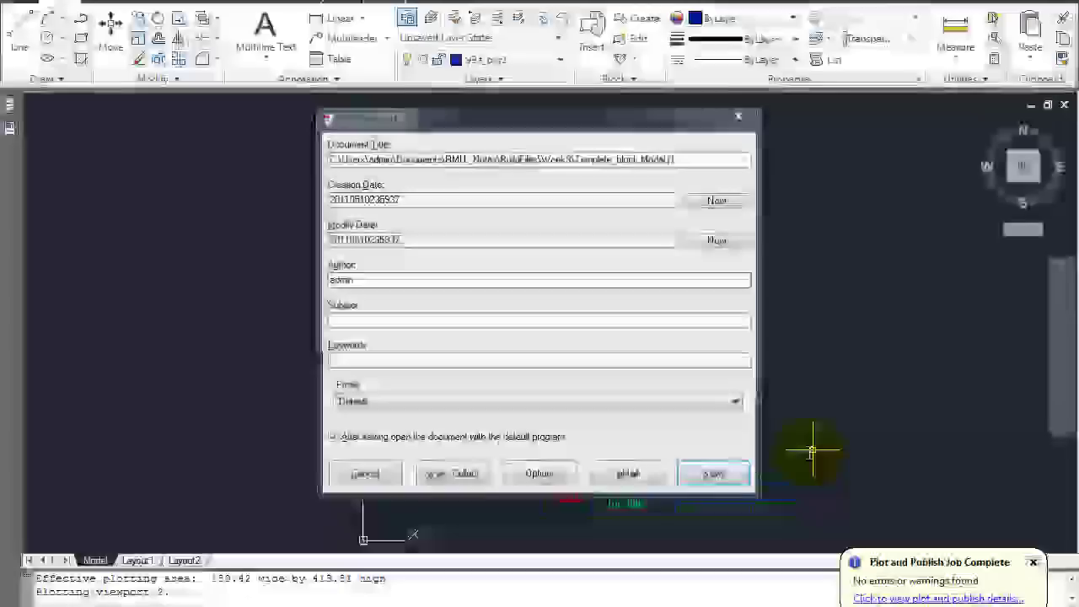
pyautogui.click(364, 475)
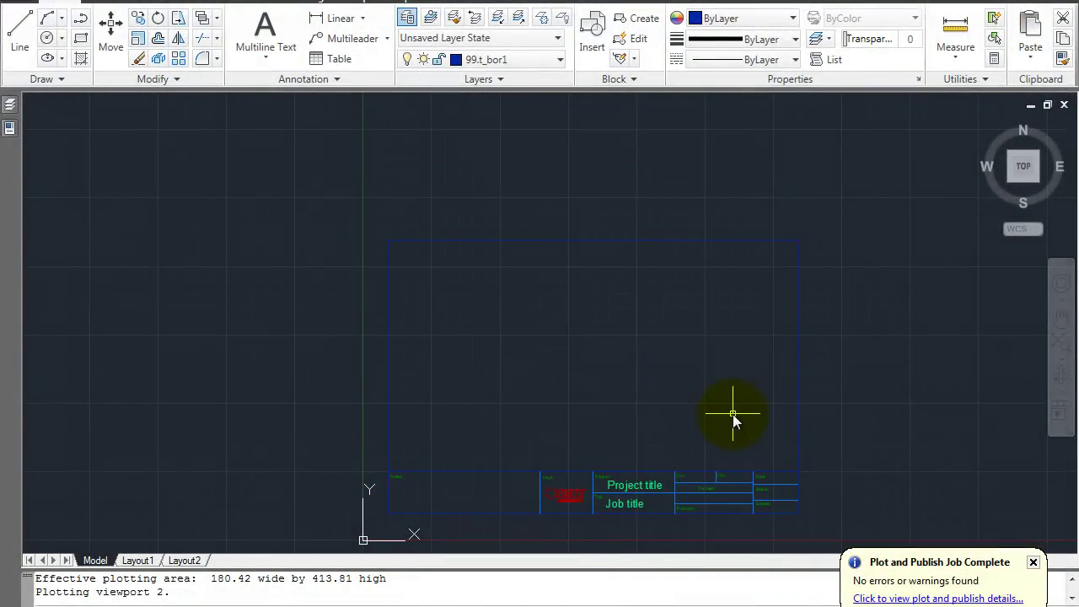
# Step: Bring the whole title block sheet into view and save the drawing under its current name
pyautogui.scroll(-2, 638, 373)
pyautogui.scroll(3, 635, 374)
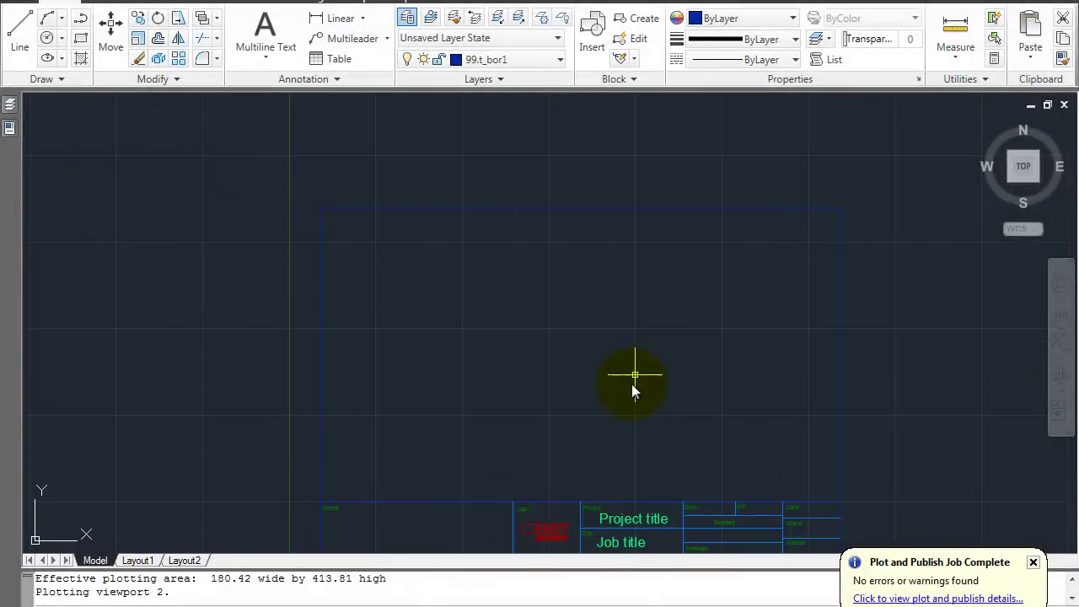
pyautogui.moveTo(604, 424)
pyautogui.mouseDown(button='middle')
pyautogui.moveTo(581, 311)
pyautogui.moveTo(531, 321)
pyautogui.moveTo(526, 337)
pyautogui.mouseUp(button='middle')
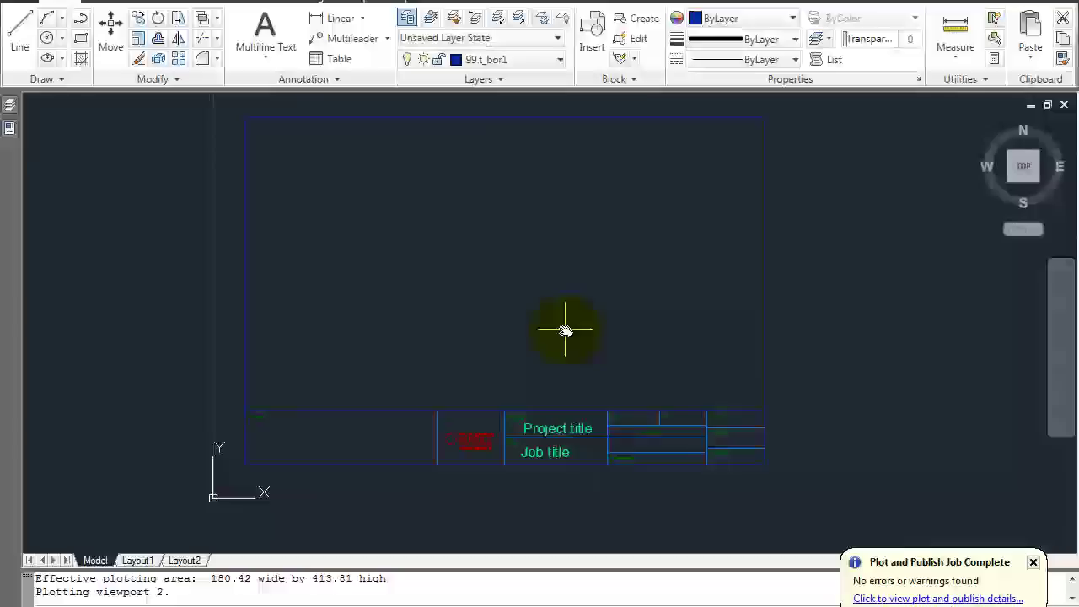
pyautogui.click(18, 2)
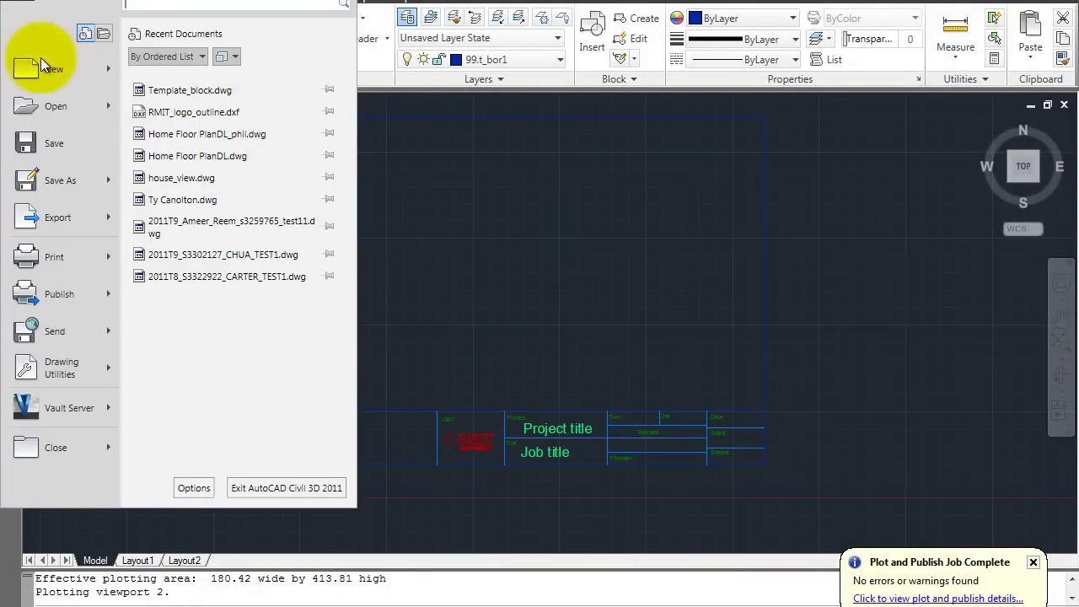
pyautogui.press('Escape')
pyautogui.hotkey('ctrl', 's')
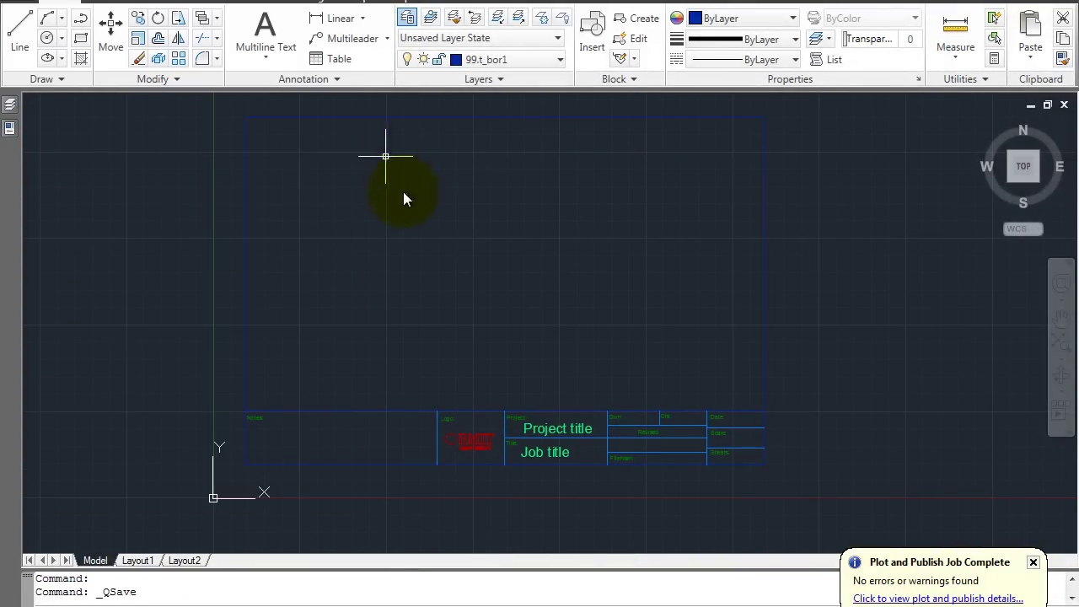